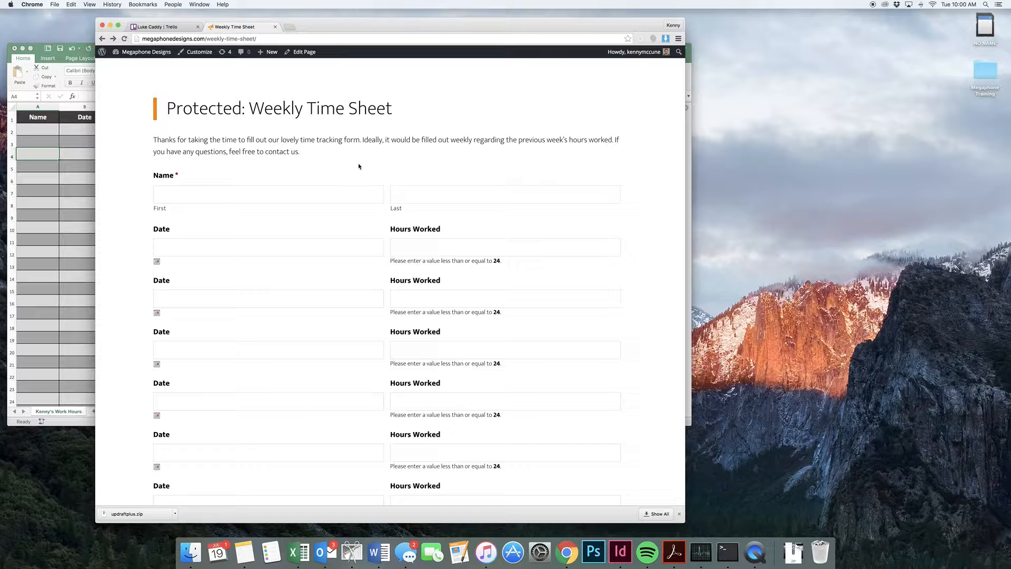
- Close the Formula Builder in the Excel Timesheet workbook and return to the weekly time sheet form in Chrome
{"action": "left_click", "coordinate": [71, 188]}
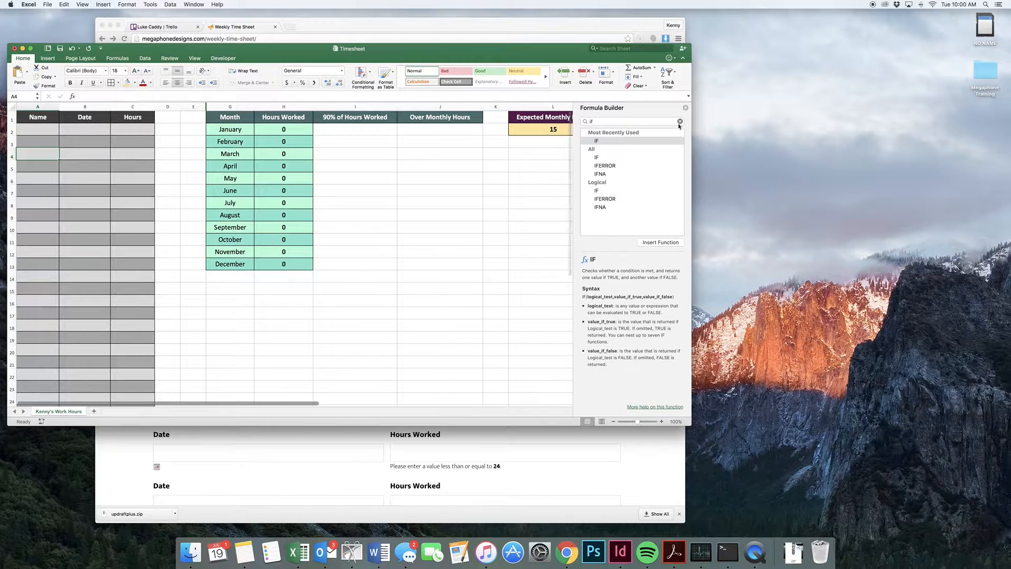
{"action": "left_click", "coordinate": [685, 107]}
{"action": "left_click", "coordinate": [349, 448]}
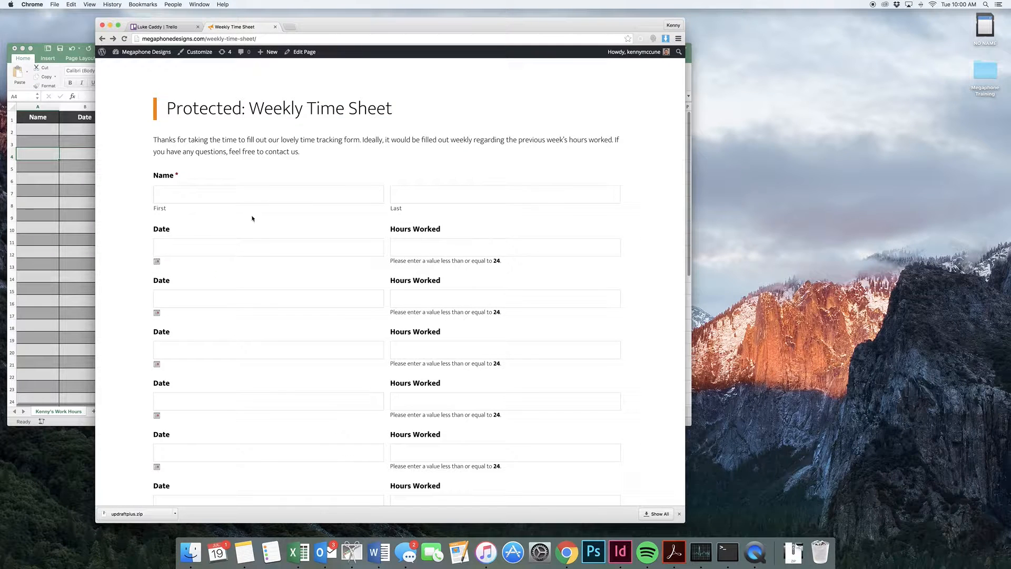
- Enter the employee's first and last name in the weekly time sheet form
{"action": "left_click", "coordinate": [250, 203]}
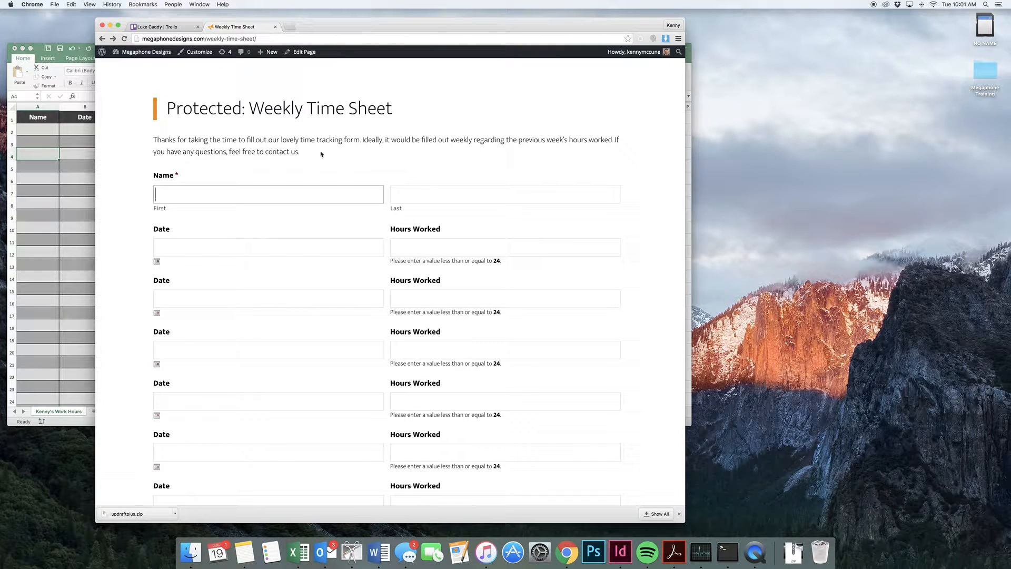
{"action": "key", "text": "Tab"}
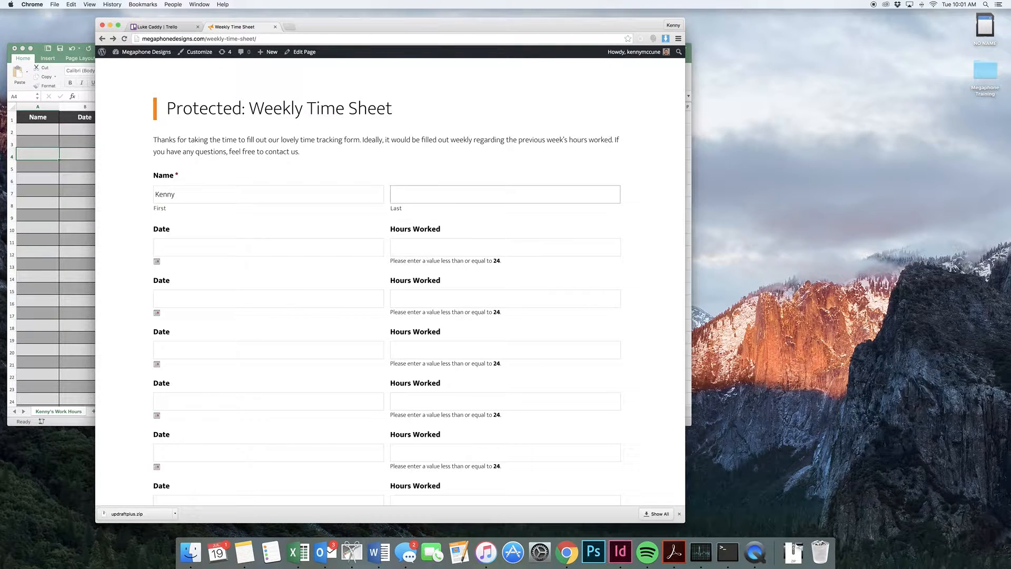
{"action": "key", "text": "Tab"}
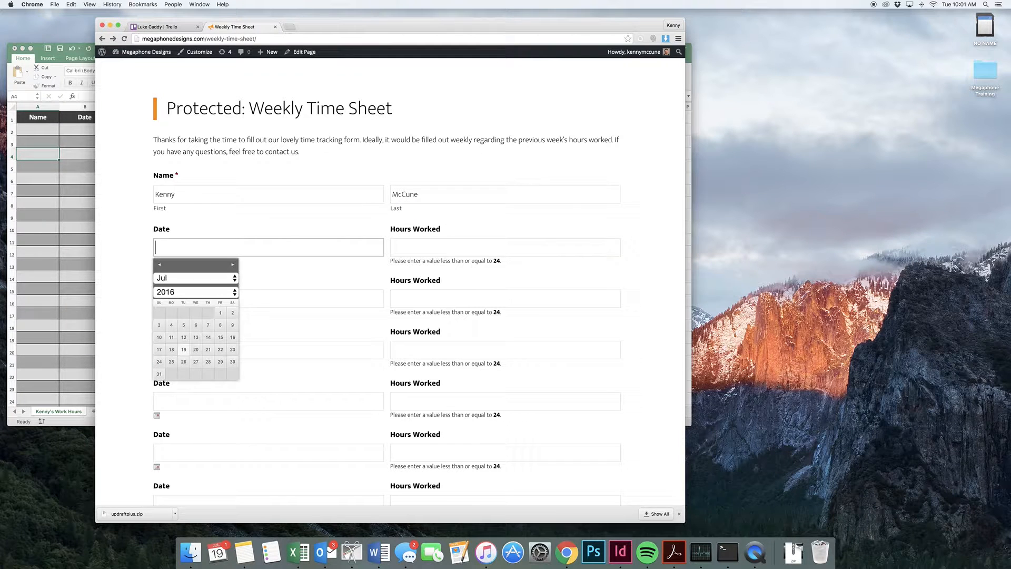
- Fill the first two time entries with 07/01/2016 for 1 hour and 07/02/2016 for 2 hours
{"action": "left_click", "coordinate": [220, 312]}
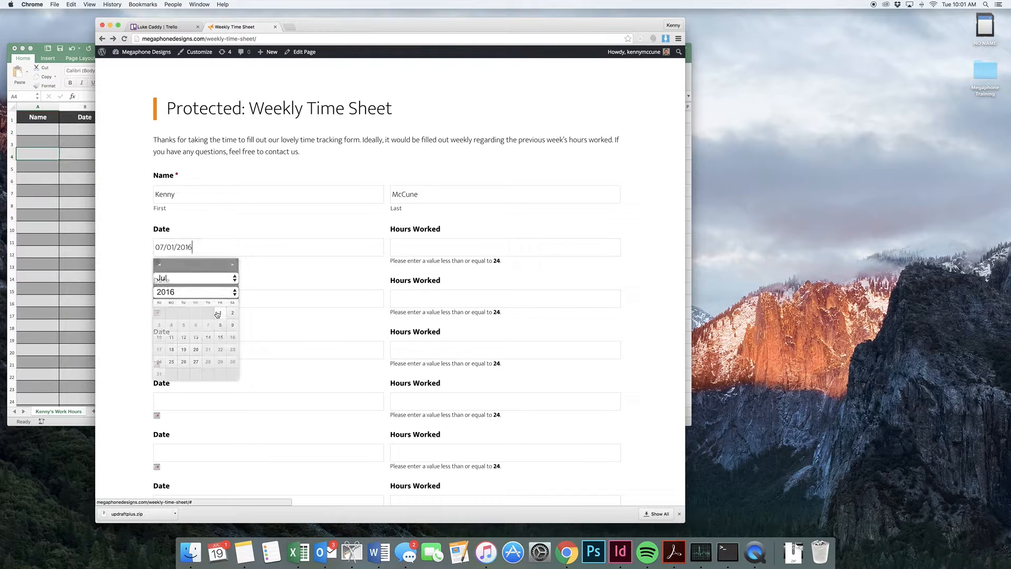
{"action": "left_click", "coordinate": [419, 252]}
{"action": "type", "text": "1"}
{"action": "left_click", "coordinate": [332, 300]}
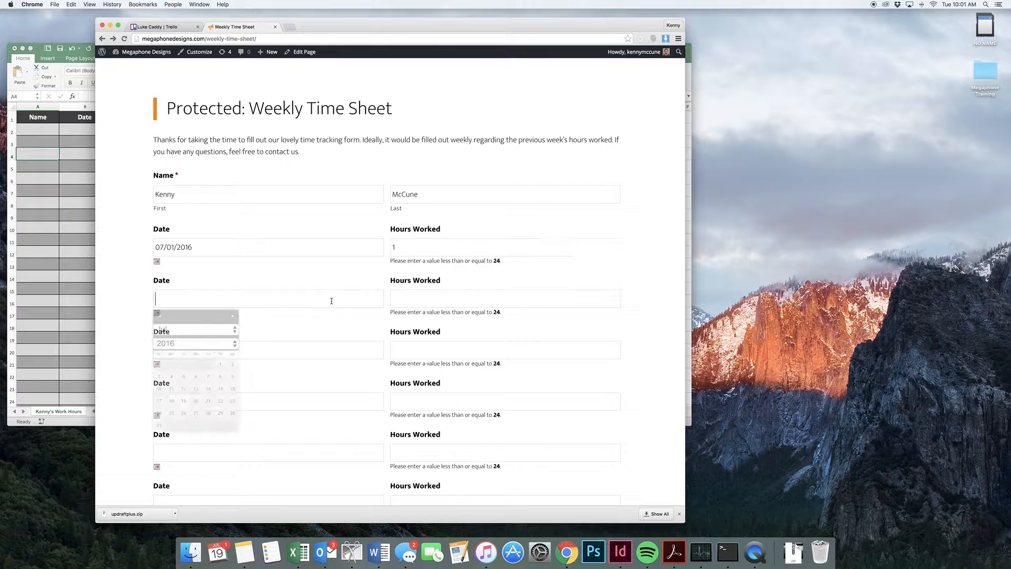
{"action": "left_click", "coordinate": [230, 364]}
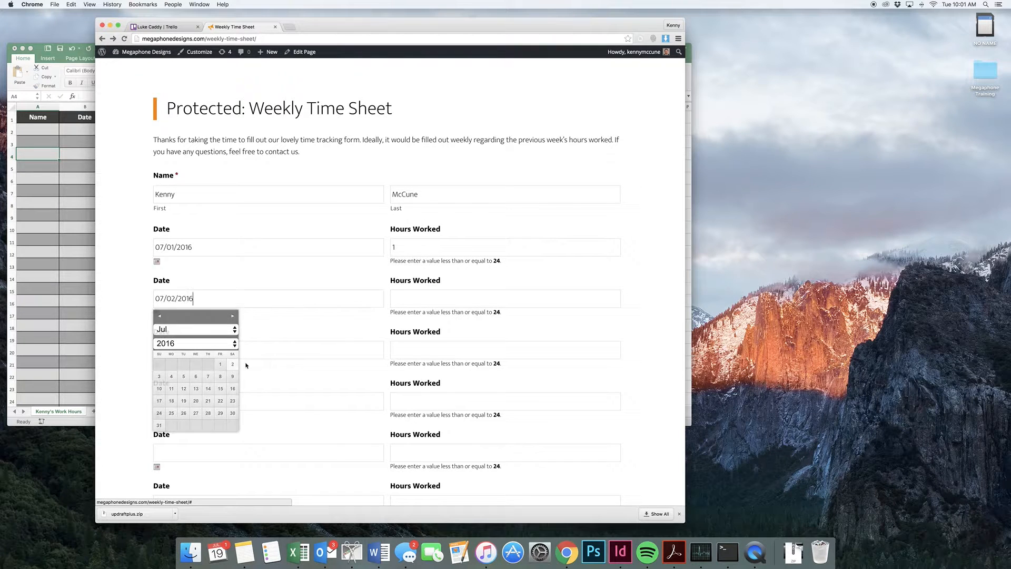
{"action": "left_click", "coordinate": [421, 299]}
{"action": "type", "text": "2"}
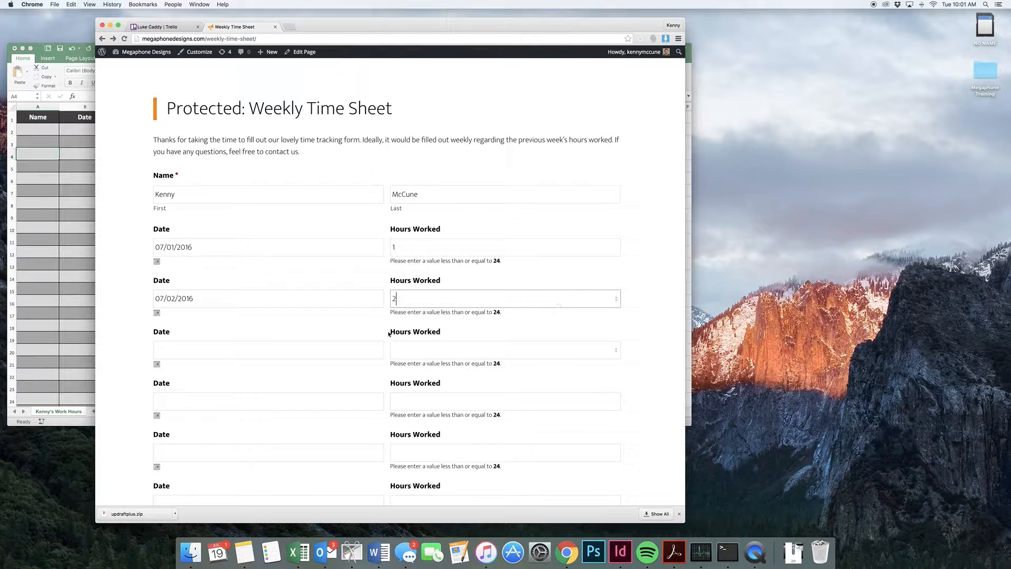
- Fill the third time entry with the date 08/11/2016 and 32 hours worked
{"action": "left_click", "coordinate": [350, 344]}
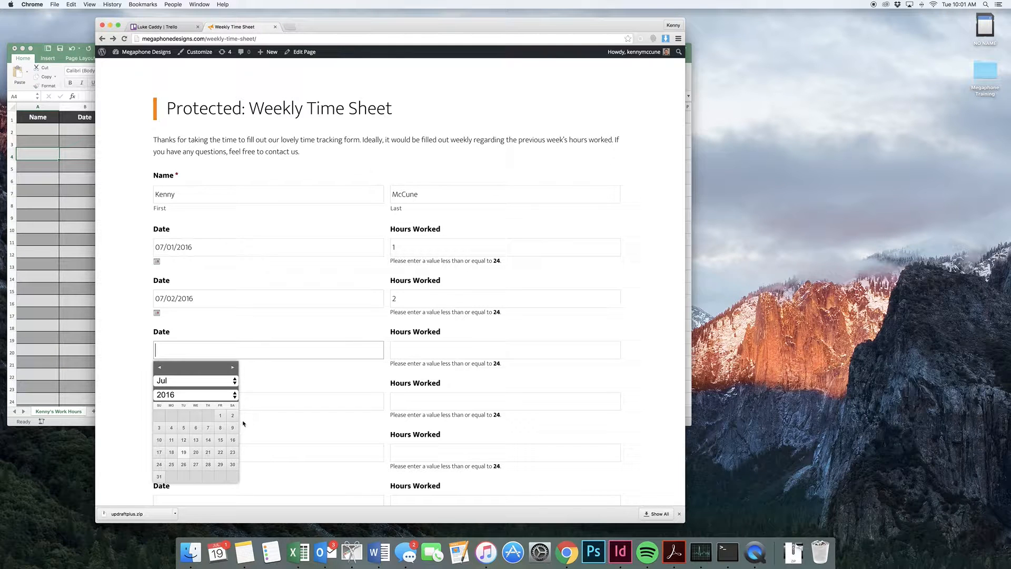
{"action": "left_click", "coordinate": [232, 367]}
{"action": "left_click", "coordinate": [208, 427]}
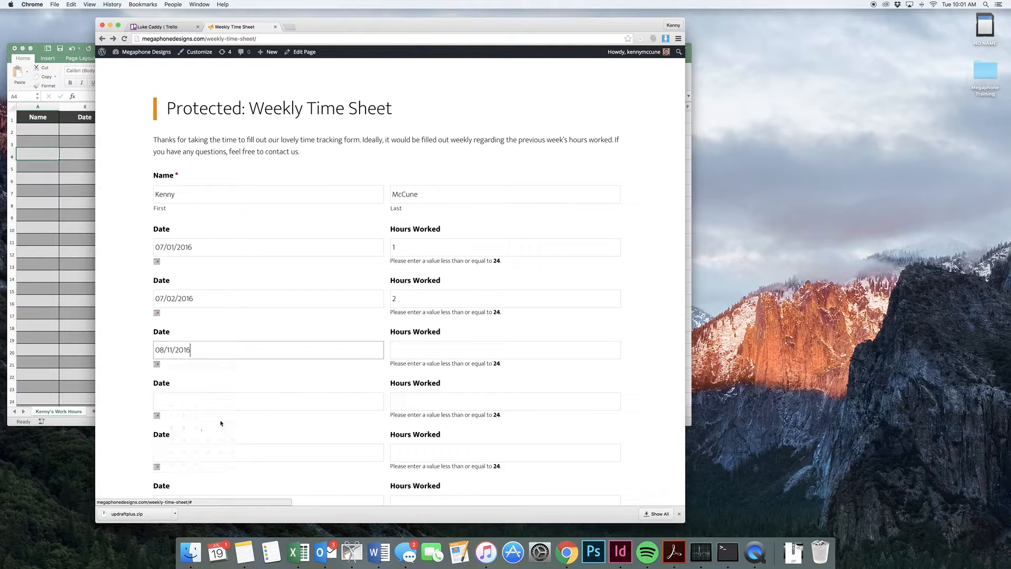
{"action": "left_click", "coordinate": [427, 354]}
{"action": "type", "text": "32"}
- Fill the fourth time entry with the date 09/15/2016 and 45 hours worked
{"action": "left_click", "coordinate": [346, 400]}
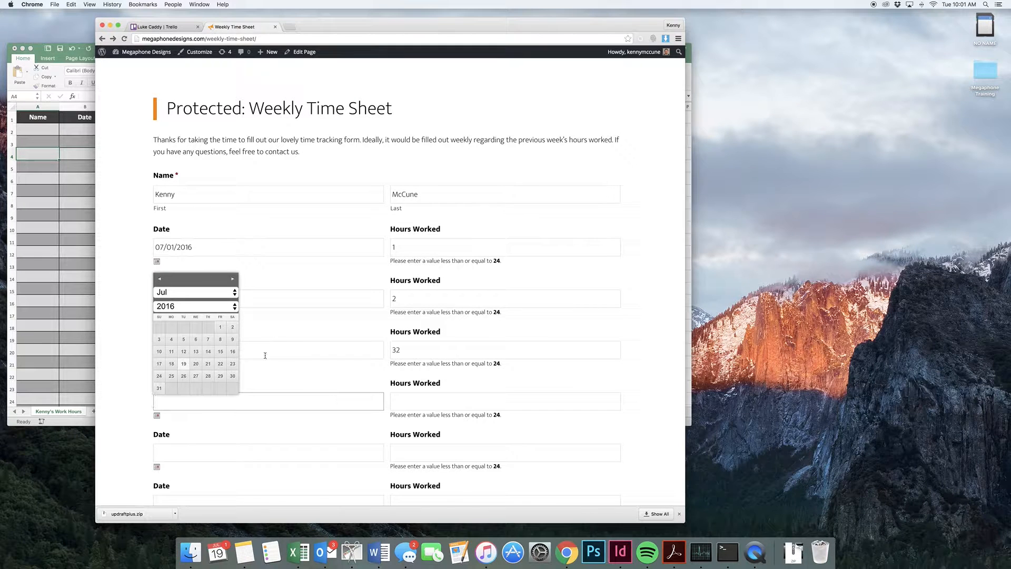
{"action": "left_click", "coordinate": [234, 291]}
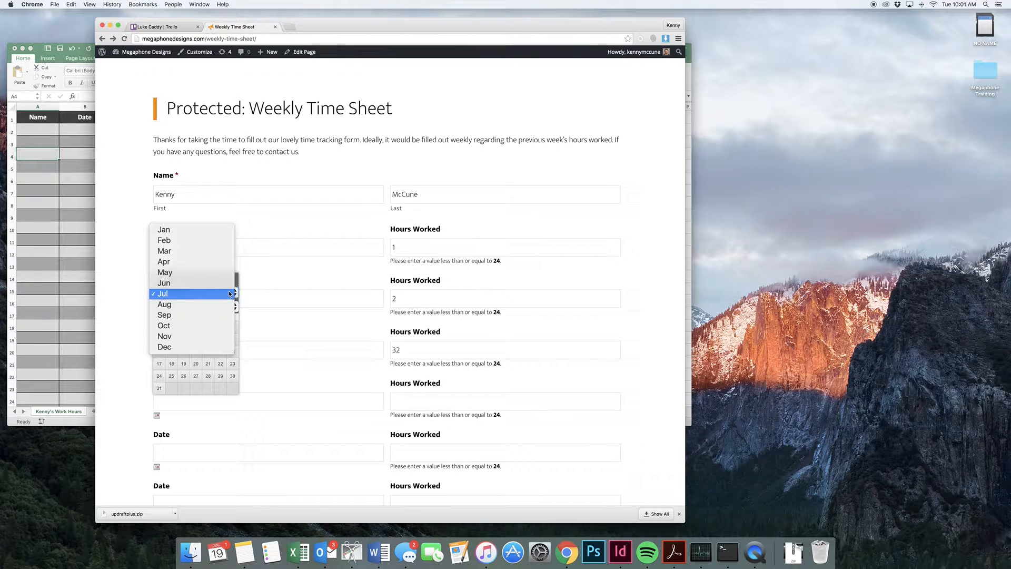
{"action": "left_click", "coordinate": [217, 315]}
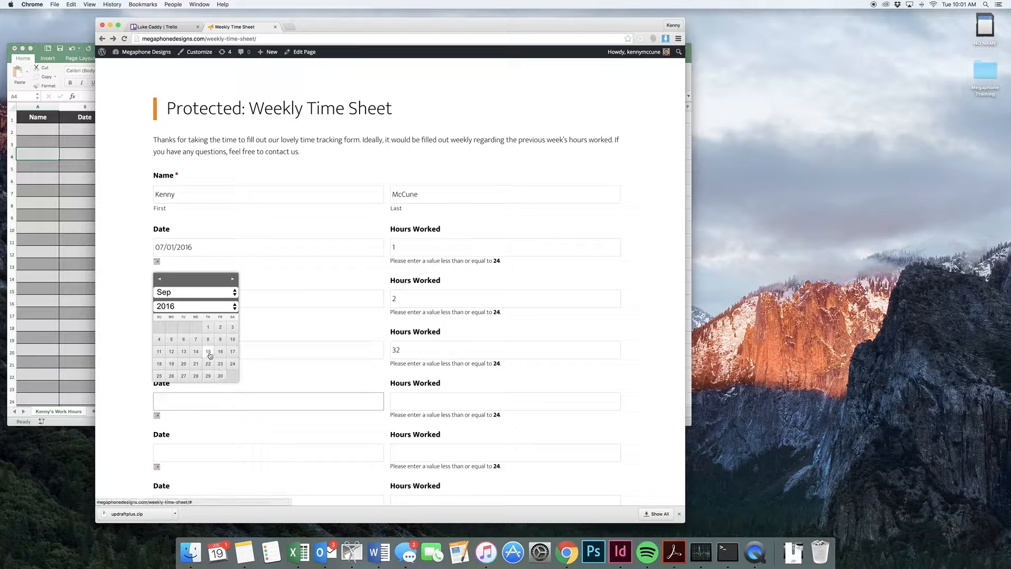
{"action": "left_click", "coordinate": [208, 353]}
{"action": "left_click", "coordinate": [402, 400]}
{"action": "type", "text": "45"}
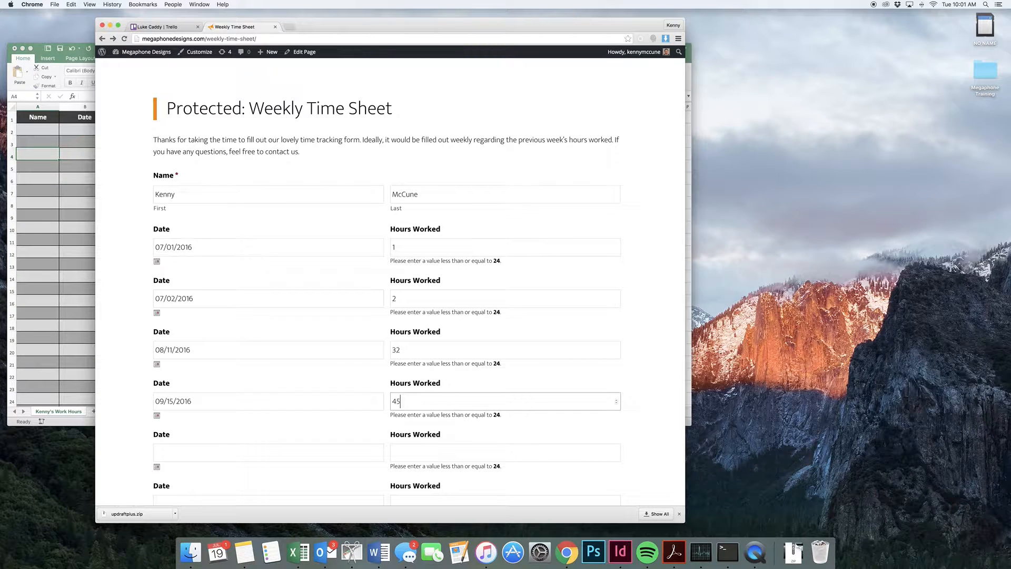
- Fill the fifth time entry with the date 07/01/2016 and 3 hours worked
{"action": "left_click", "coordinate": [336, 458]}
{"action": "scroll", "coordinate": [356, 418], "scroll_direction": "down", "scroll_amount": 3}
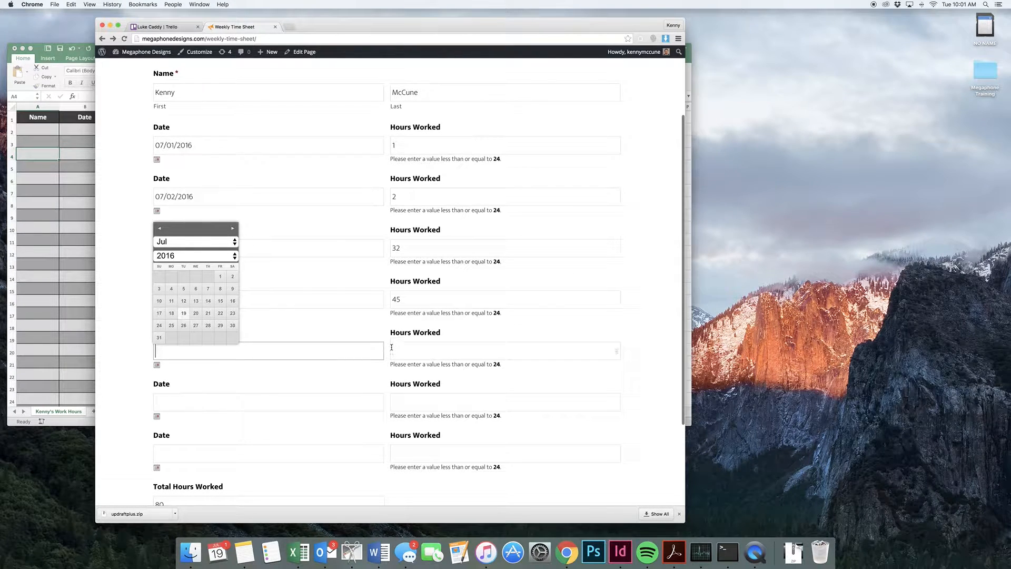
{"action": "left_click", "coordinate": [221, 276]}
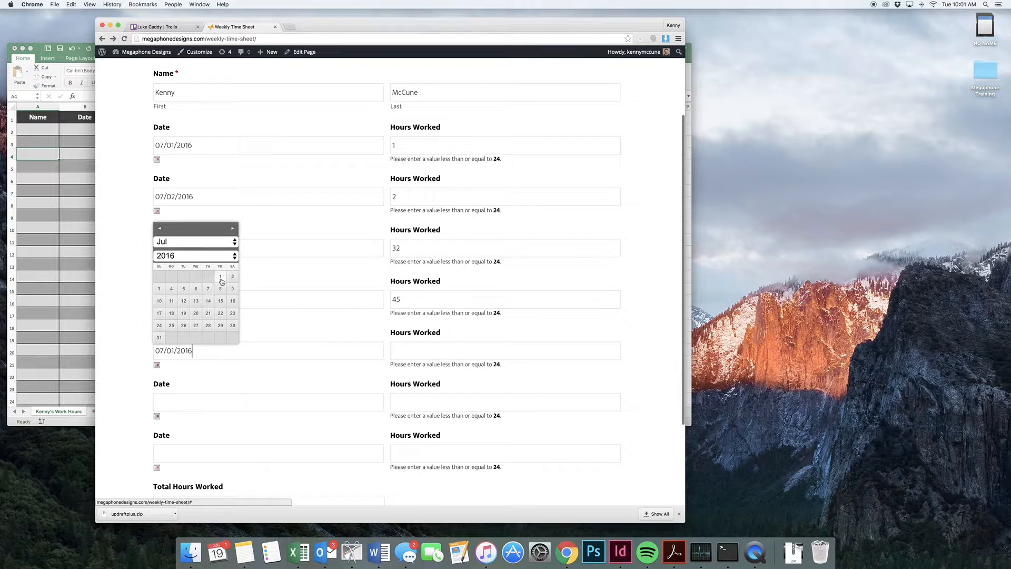
{"action": "key", "text": "Tab"}
{"action": "type", "text": "3"}
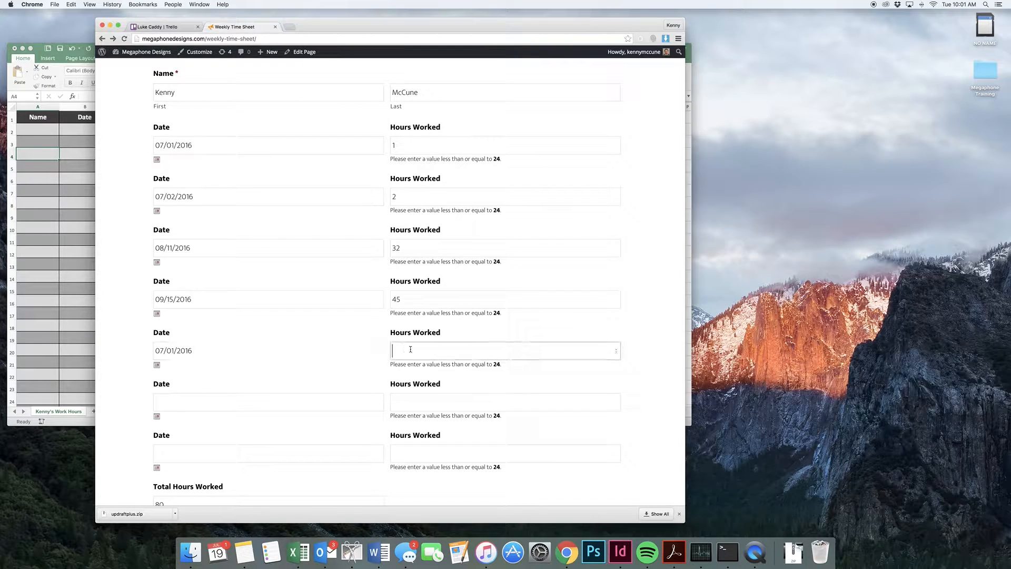
- Fill the sixth time entry with the date 10/13/2016 and 9 hours worked
{"action": "left_click", "coordinate": [358, 398]}
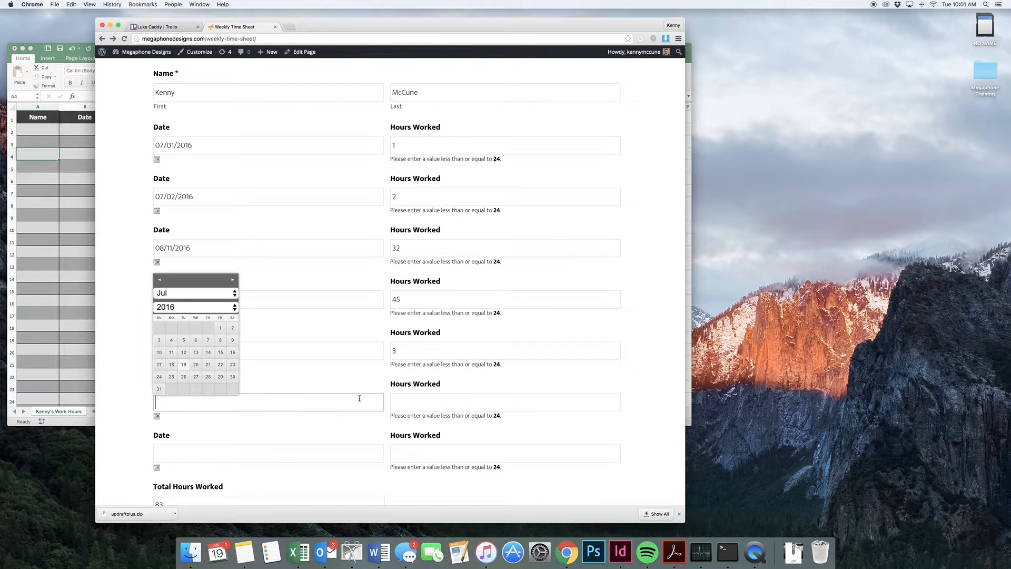
{"action": "left_click", "coordinate": [234, 294]}
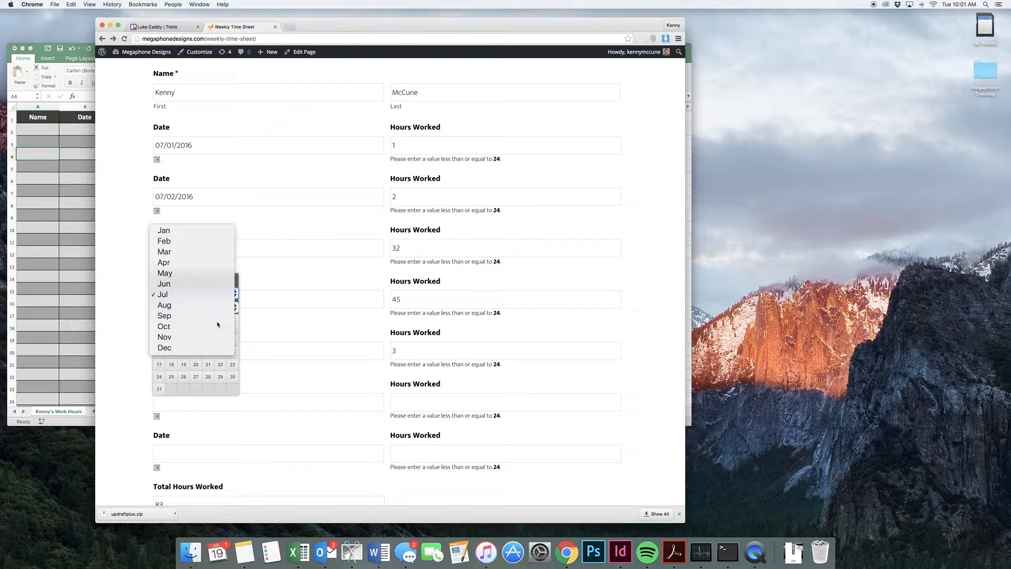
{"action": "left_click", "coordinate": [217, 326]}
{"action": "left_click", "coordinate": [206, 356]}
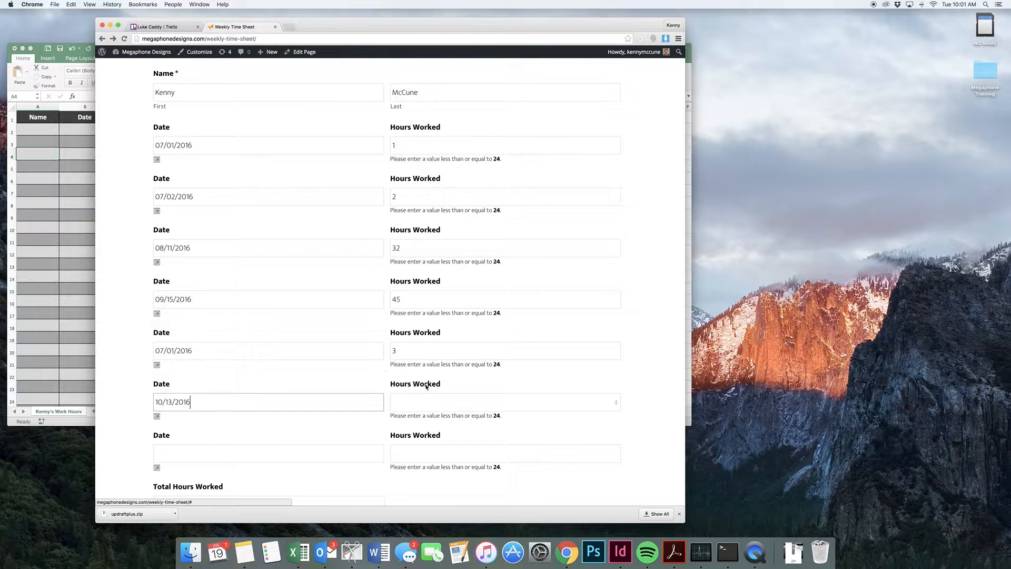
{"action": "left_click", "coordinate": [433, 398]}
{"action": "type", "text": "9"}
- Fill the seventh time entry with 04/23/2016 and 15 hours worked, and try to submit the time sheet
{"action": "scroll", "coordinate": [372, 406], "scroll_direction": "down", "scroll_amount": 3}
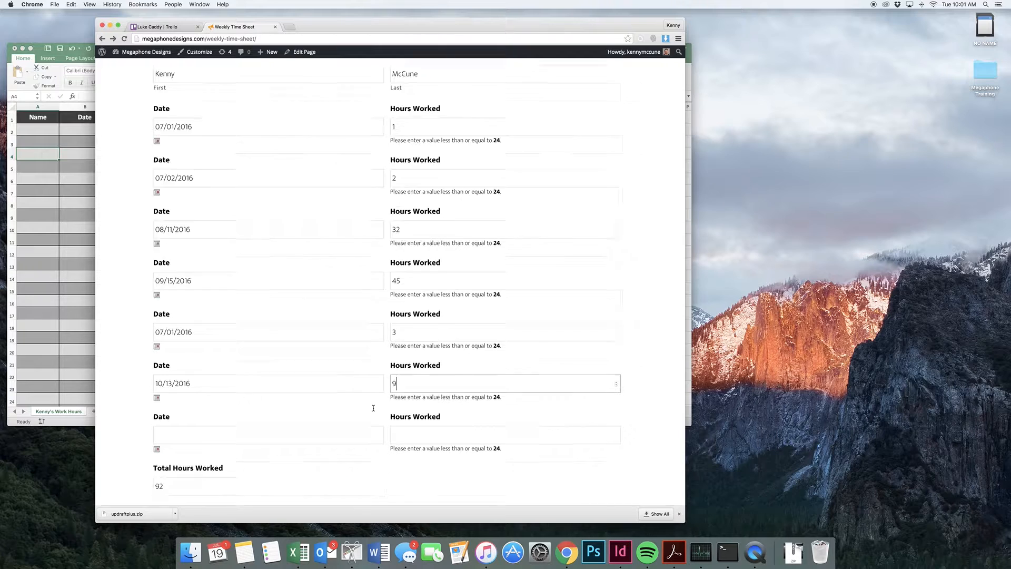
{"action": "left_click", "coordinate": [310, 370]}
{"action": "scroll", "coordinate": [266, 401], "scroll_direction": "down", "scroll_amount": 2}
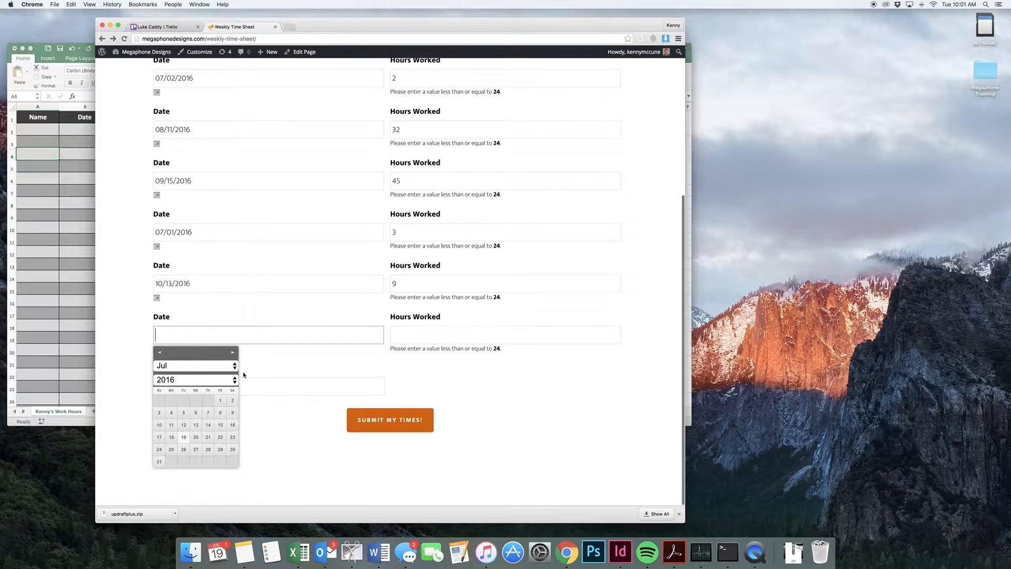
{"action": "left_click", "coordinate": [223, 367]}
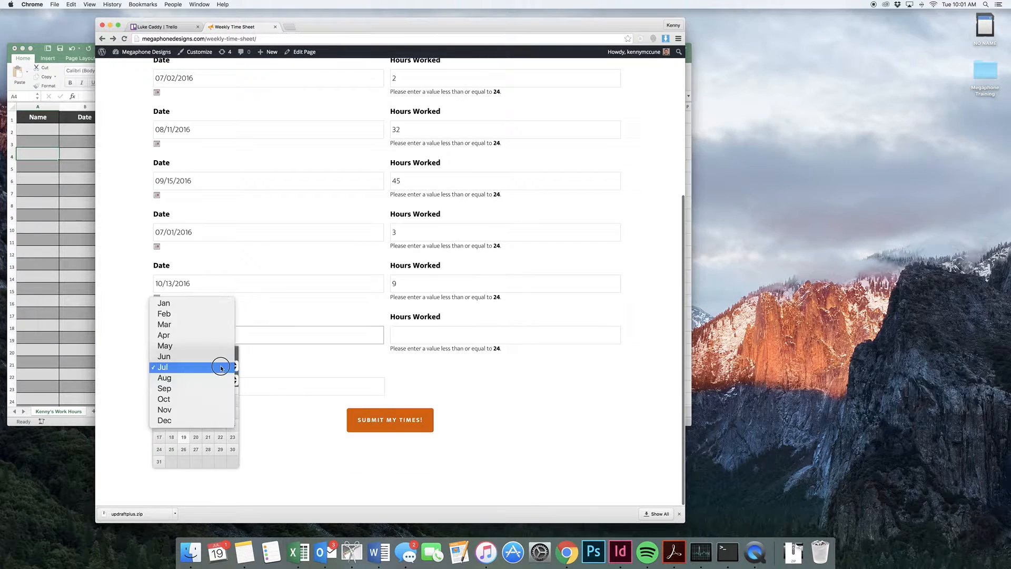
{"action": "left_click", "coordinate": [204, 335]}
{"action": "left_click", "coordinate": [232, 437]}
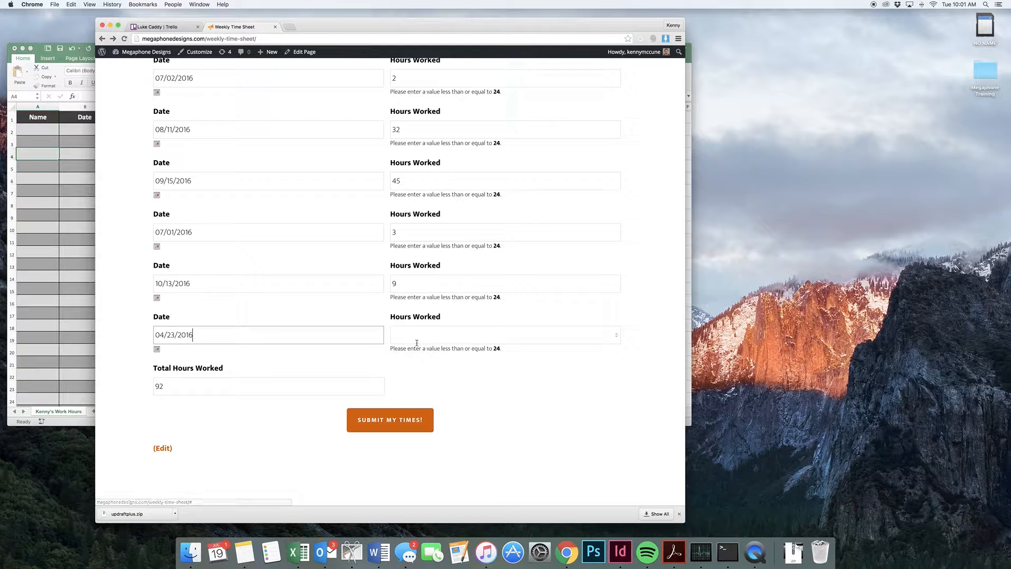
{"action": "left_click", "coordinate": [552, 335]}
{"action": "type", "text": "15"}
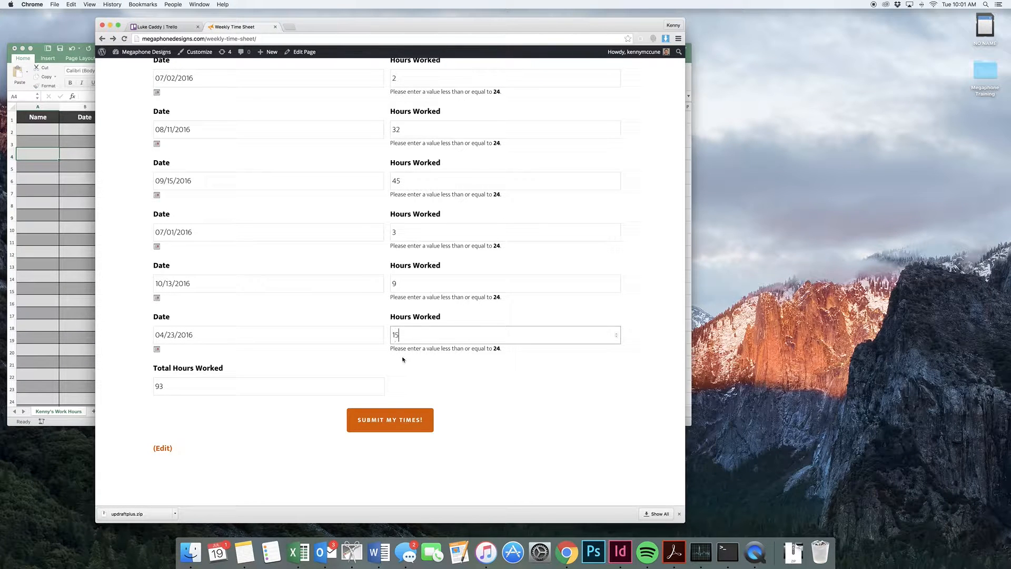
{"action": "left_click", "coordinate": [404, 360]}
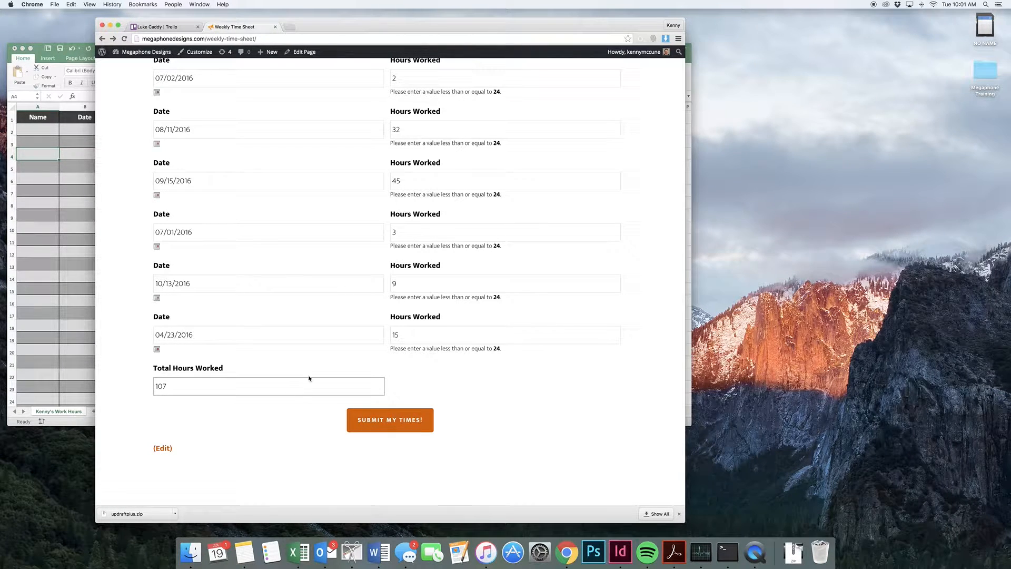
{"action": "left_click", "coordinate": [379, 426]}
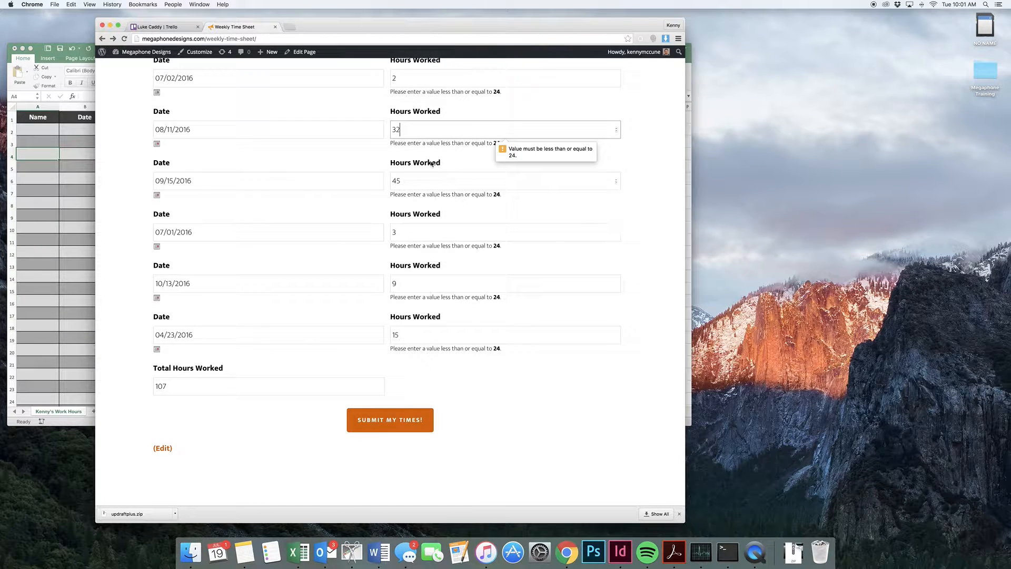
- Set the hours worked on 08/11/2016 and 09/15/2016 to 20 each and submit the time sheet
{"action": "left_click_drag", "start_coordinate": [419, 130], "coordinate": [392, 132]}
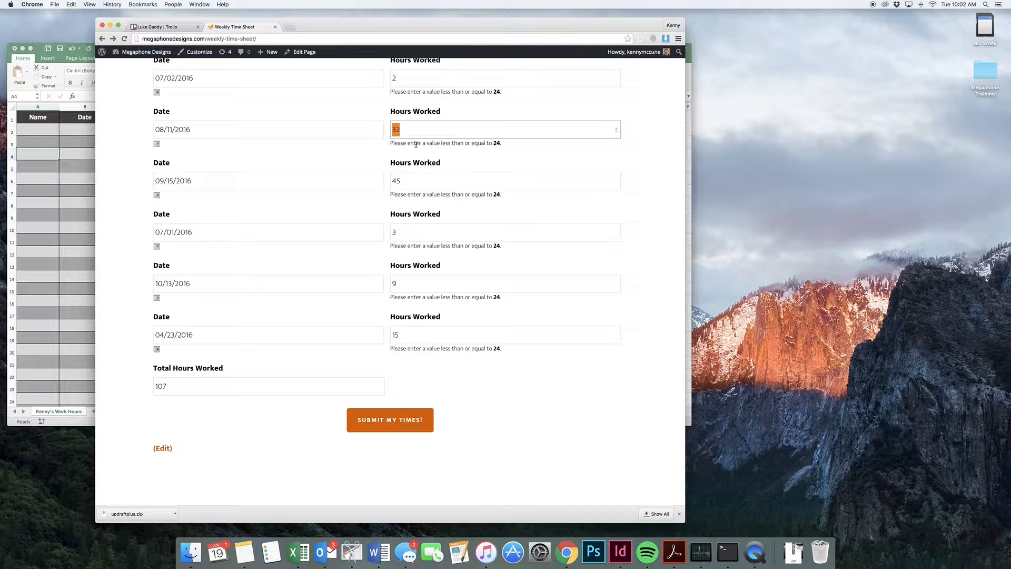
{"action": "type", "text": "20"}
{"action": "left_click", "coordinate": [370, 153]}
{"action": "double_click", "coordinate": [396, 180]}
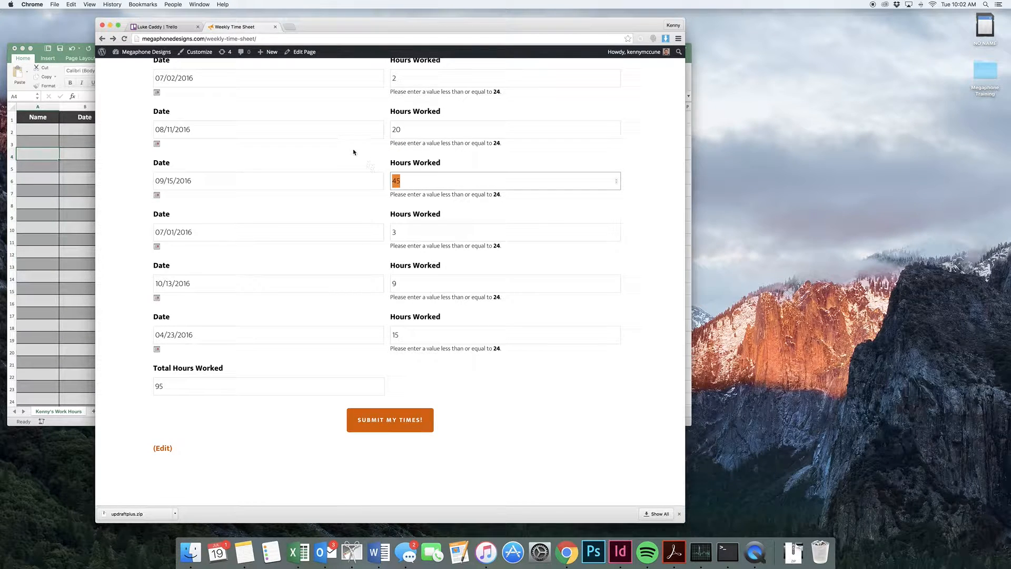
{"action": "type", "text": "20"}
{"action": "left_click", "coordinate": [339, 153]}
{"action": "scroll", "coordinate": [384, 181], "scroll_direction": "up", "scroll_amount": 4}
{"action": "scroll", "coordinate": [384, 181], "scroll_direction": "down", "scroll_amount": 4}
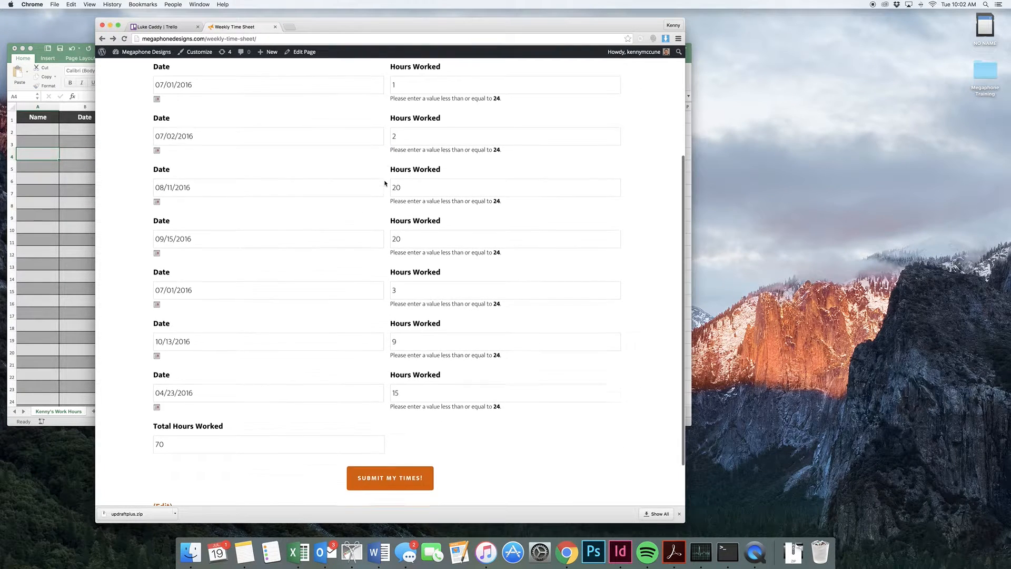
{"action": "left_click", "coordinate": [402, 428]}
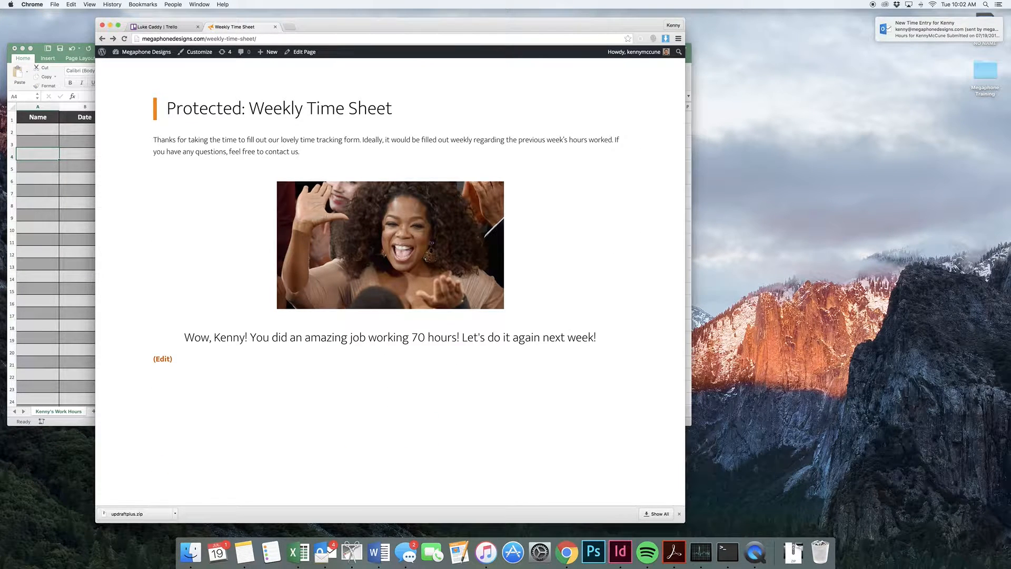
- Open the new time entry notification e-mail in Outlook and copy all seven rows of names, dates and hours
{"action": "left_click", "coordinate": [954, 29]}
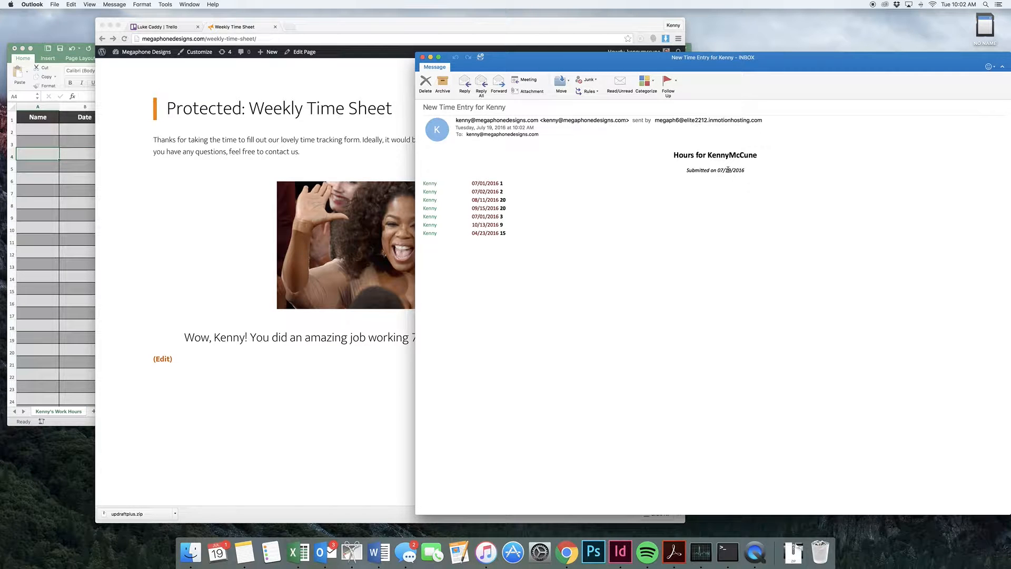
{"action": "left_click_drag", "start_coordinate": [522, 235], "coordinate": [422, 185]}
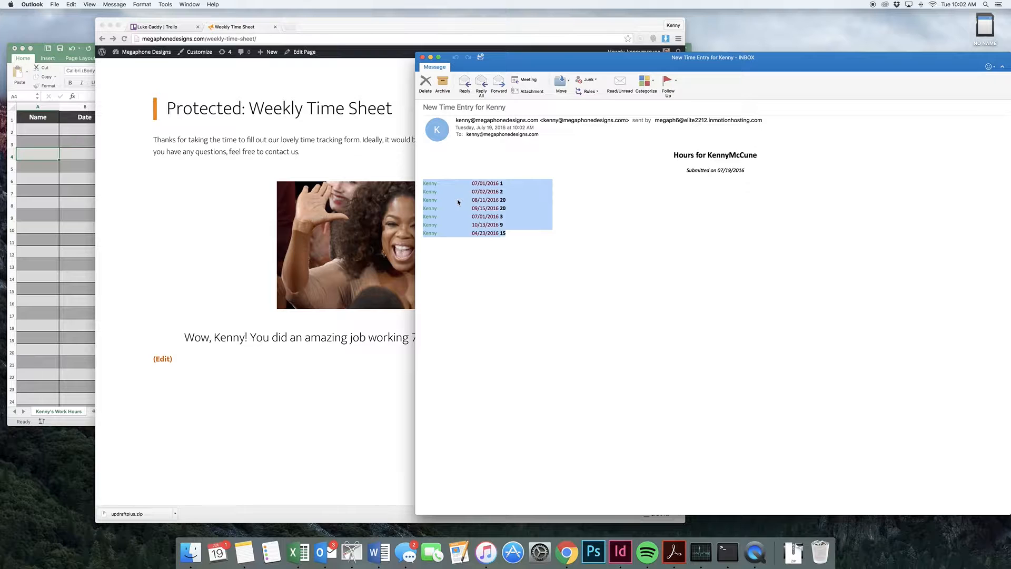
{"action": "key", "text": "super+c"}
- Switch to the Excel Timesheet workbook and paste the copied names, dates and hours into the Name, Date and Hours columns starting at cell A2
{"action": "left_click", "coordinate": [81, 203]}
{"action": "left_click", "coordinate": [48, 133]}
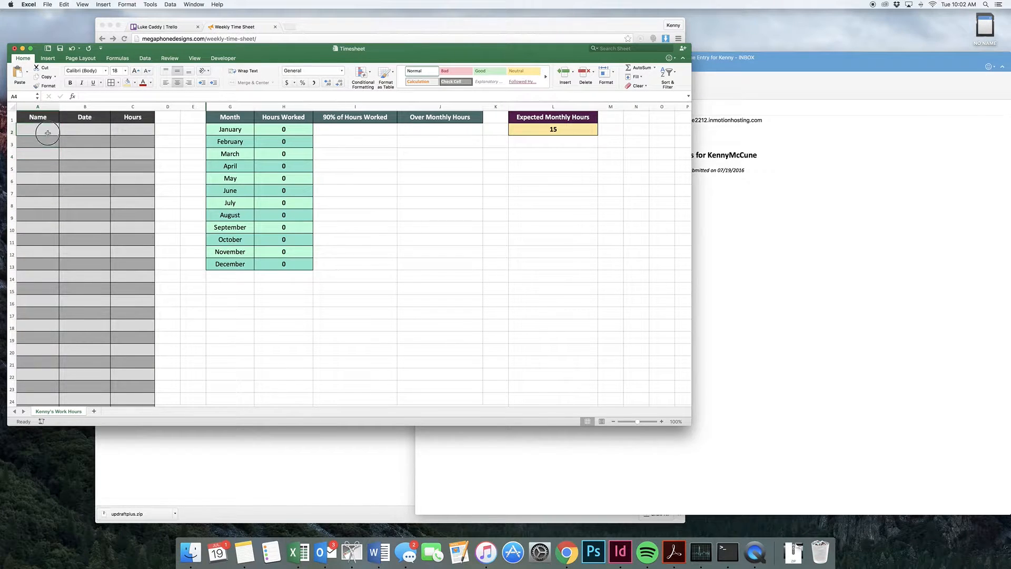
{"action": "left_click", "coordinate": [50, 203]}
{"action": "left_click", "coordinate": [43, 226]}
{"action": "left_click", "coordinate": [38, 131]}
{"action": "key", "text": "super+v"}
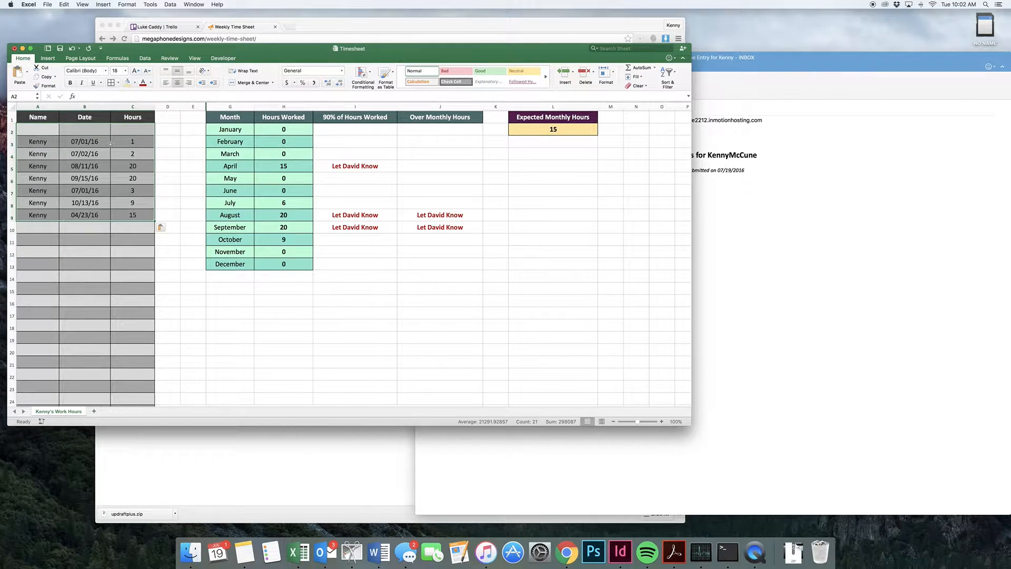
- Examine the pasted time entries and the Hours Worked totals for July and April
{"action": "left_click", "coordinate": [105, 168]}
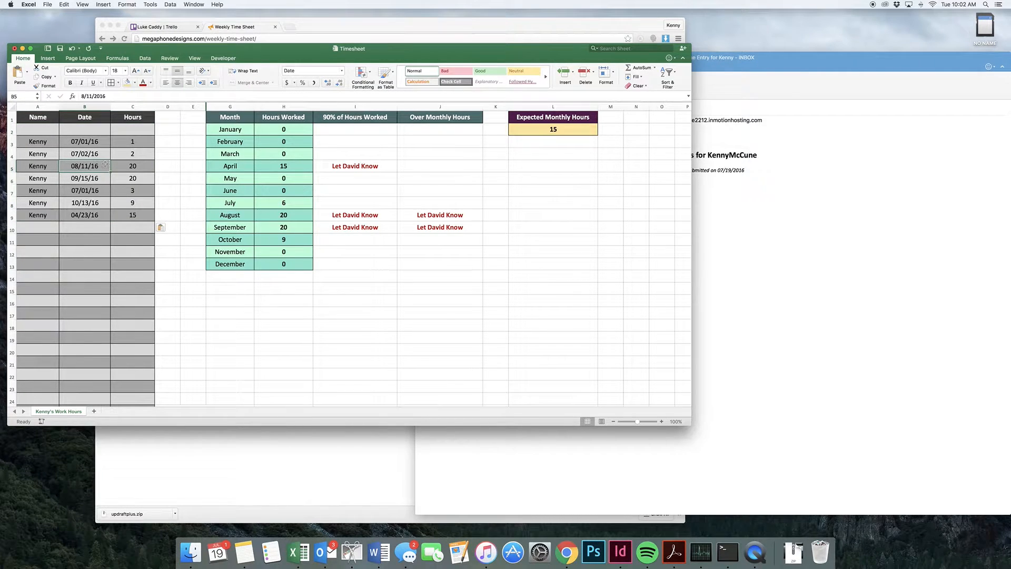
{"action": "left_click", "coordinate": [43, 145]}
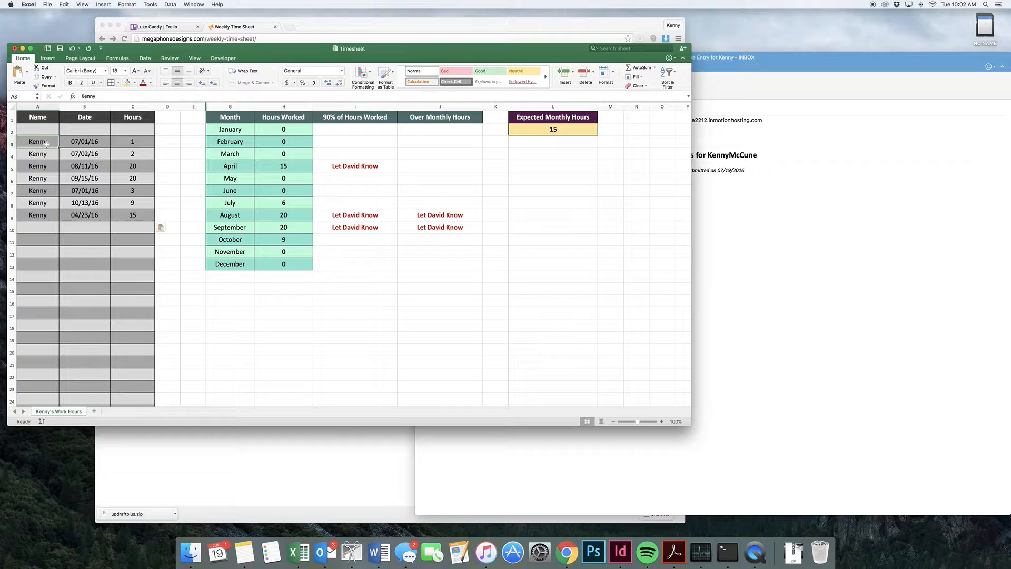
{"action": "left_click", "coordinate": [85, 147]}
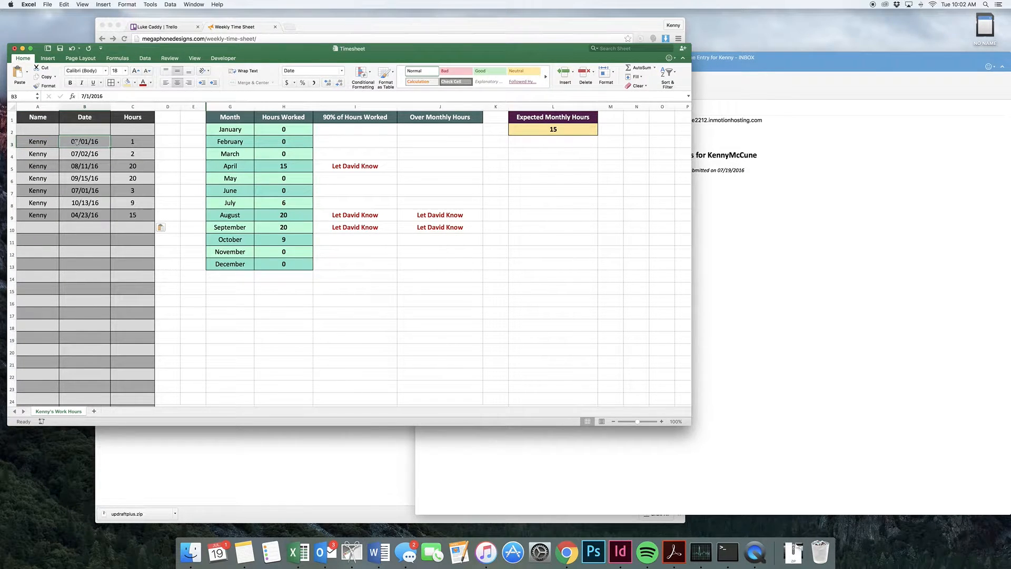
{"action": "left_click", "coordinate": [282, 204]}
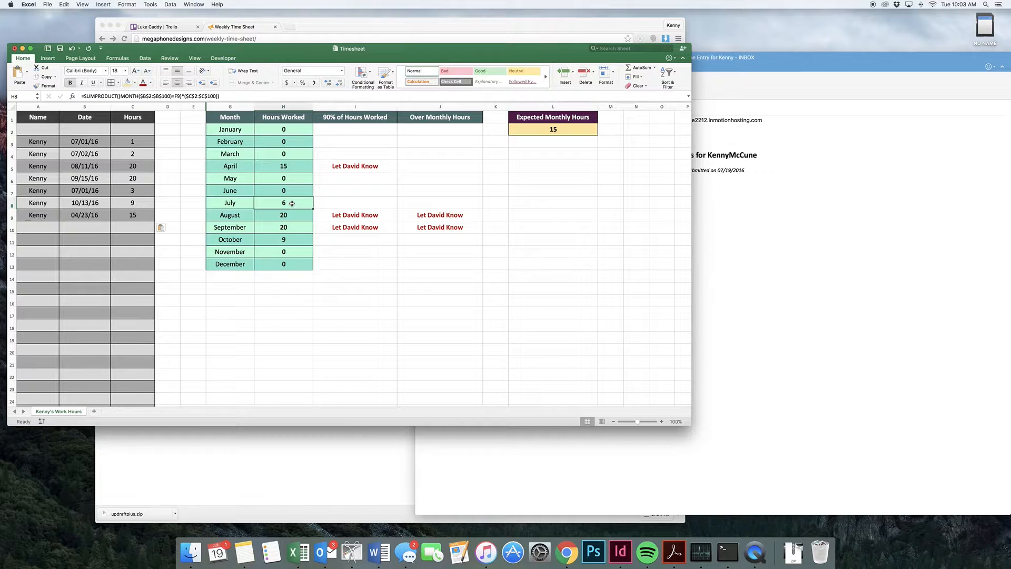
{"action": "left_click", "coordinate": [290, 165]}
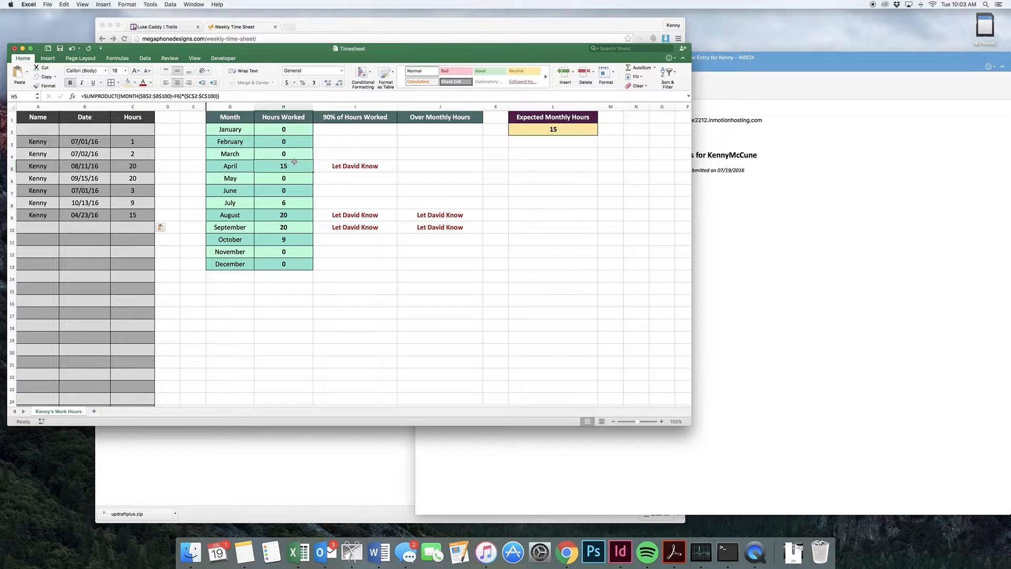
- Compare the August and September totals with Expected Monthly Hours and inspect the alert formulas under 90% of Hours Worked and Over Monthly Hours
{"action": "left_click", "coordinate": [552, 129]}
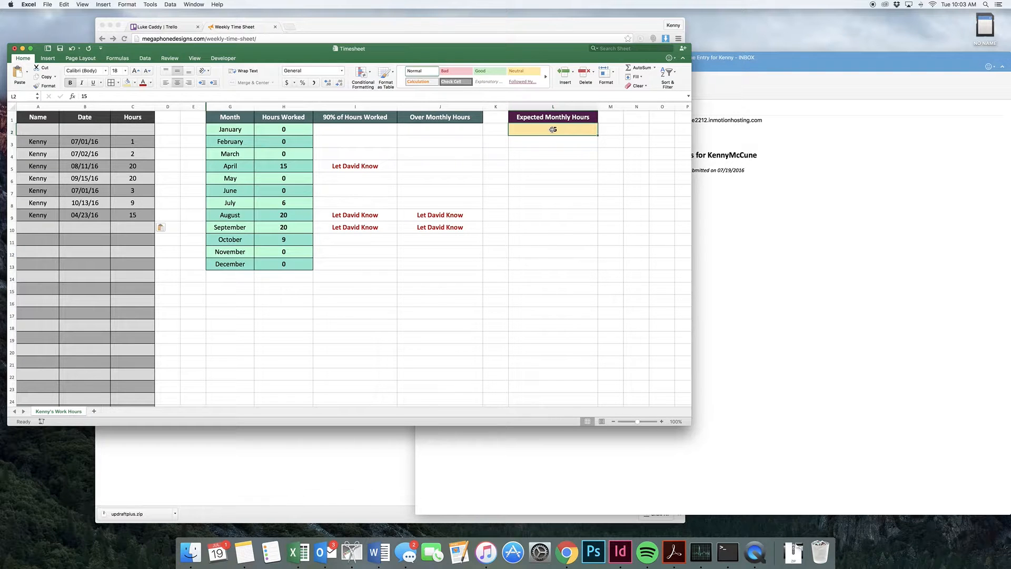
{"action": "left_click", "coordinate": [296, 214]}
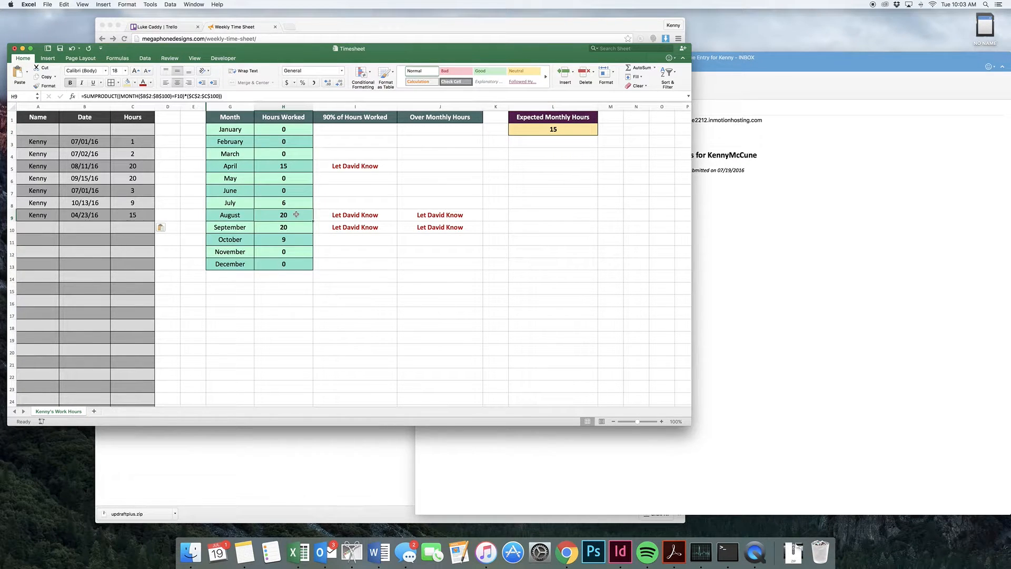
{"action": "left_click", "coordinate": [285, 227]}
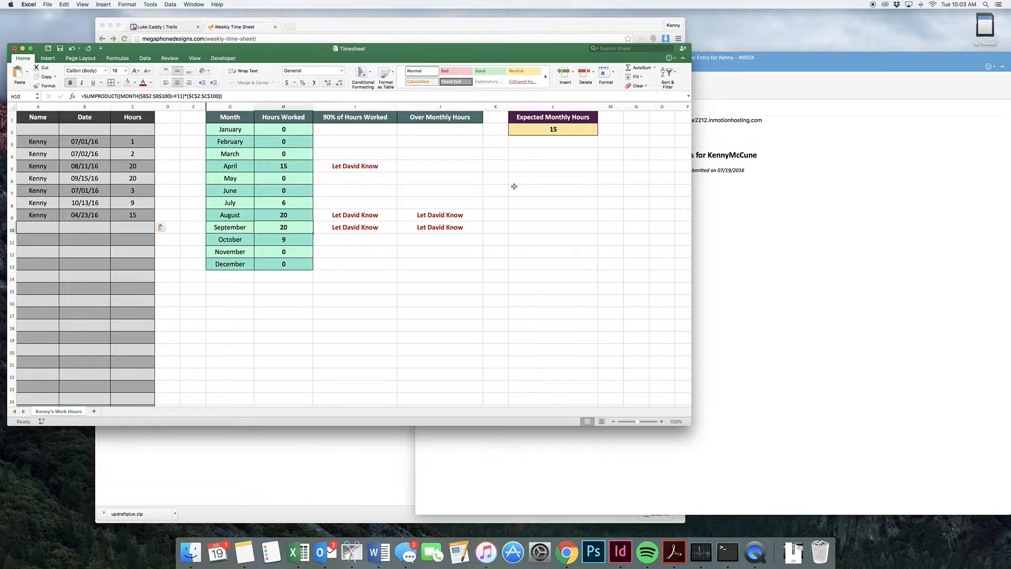
{"action": "left_click", "coordinate": [566, 129]}
{"action": "left_click", "coordinate": [497, 221]}
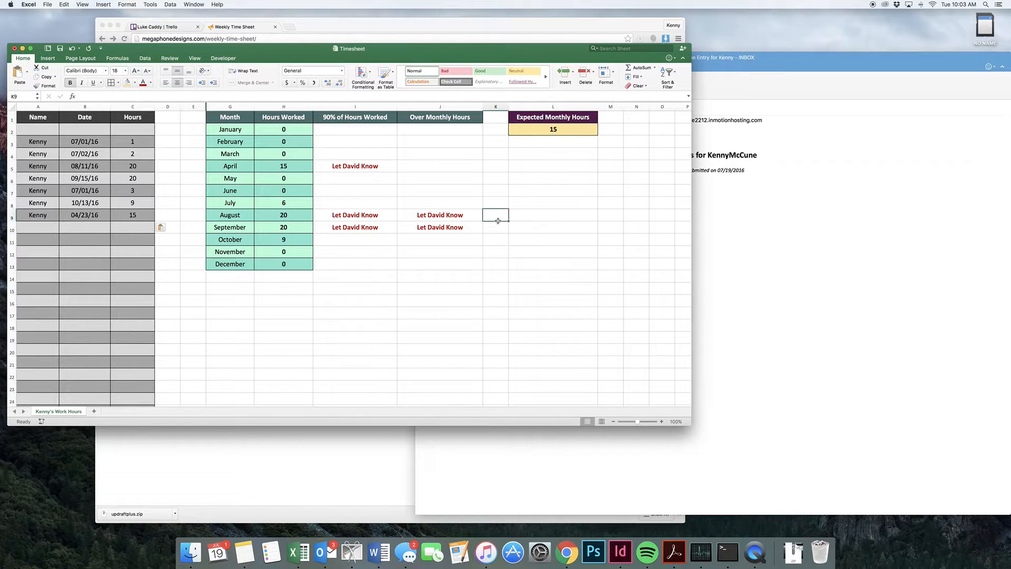
{"action": "left_click", "coordinate": [360, 217]}
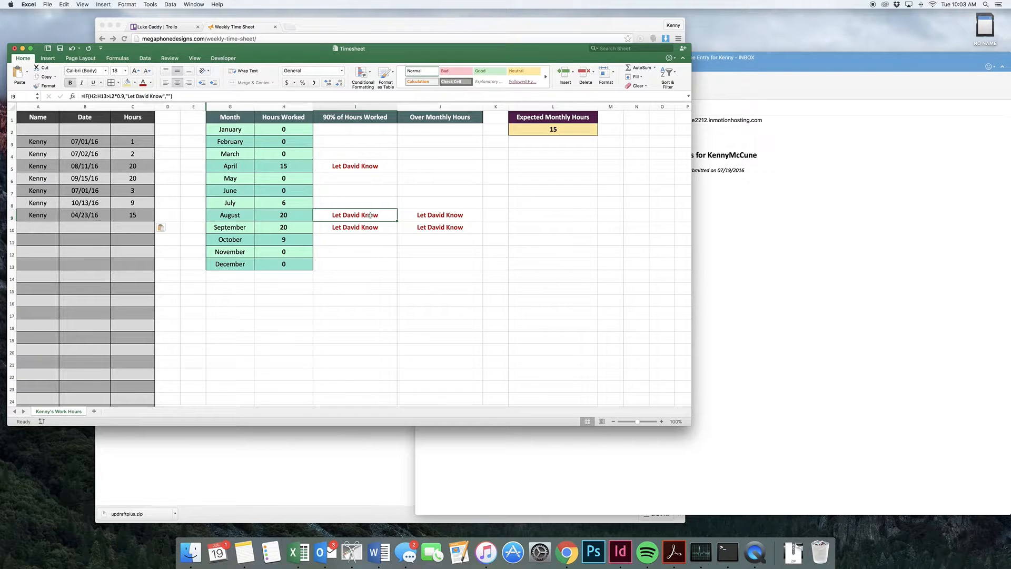
{"action": "left_click", "coordinate": [427, 216]}
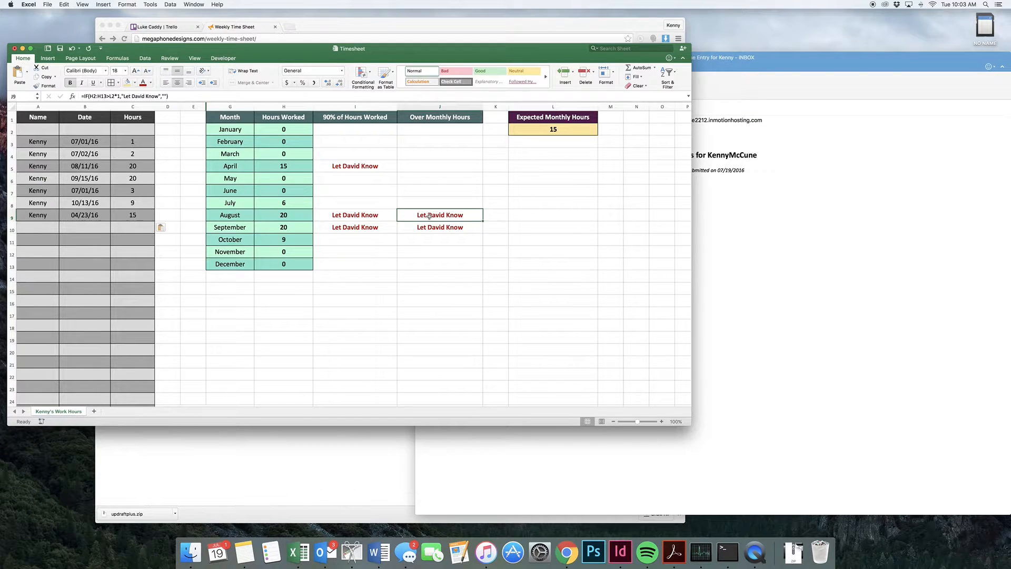
{"action": "left_click", "coordinate": [368, 166]}
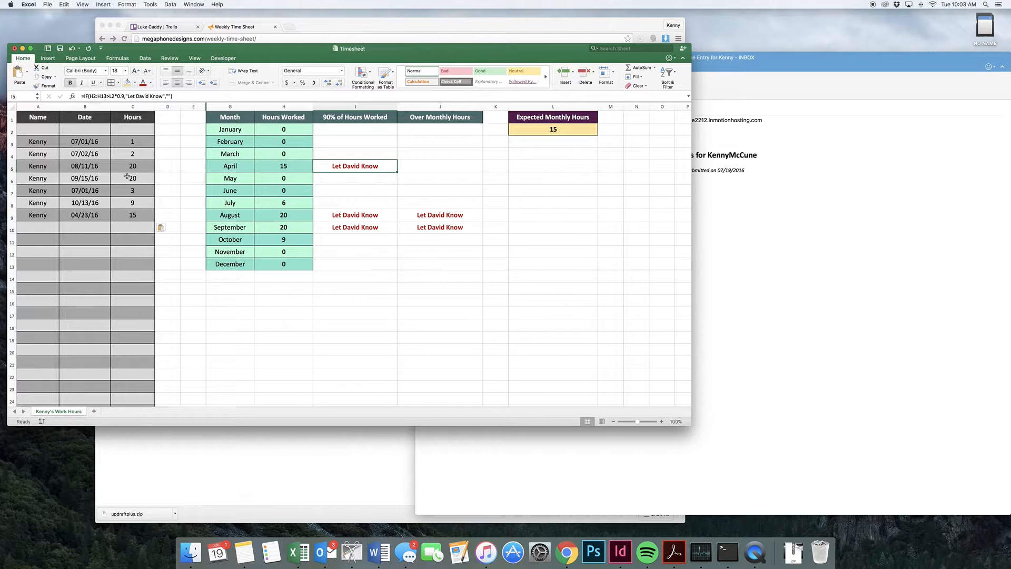
- Set the hours of the 04/23/16 entry to 16 and check April's Over Monthly Hours alert
{"action": "left_click", "coordinate": [128, 208]}
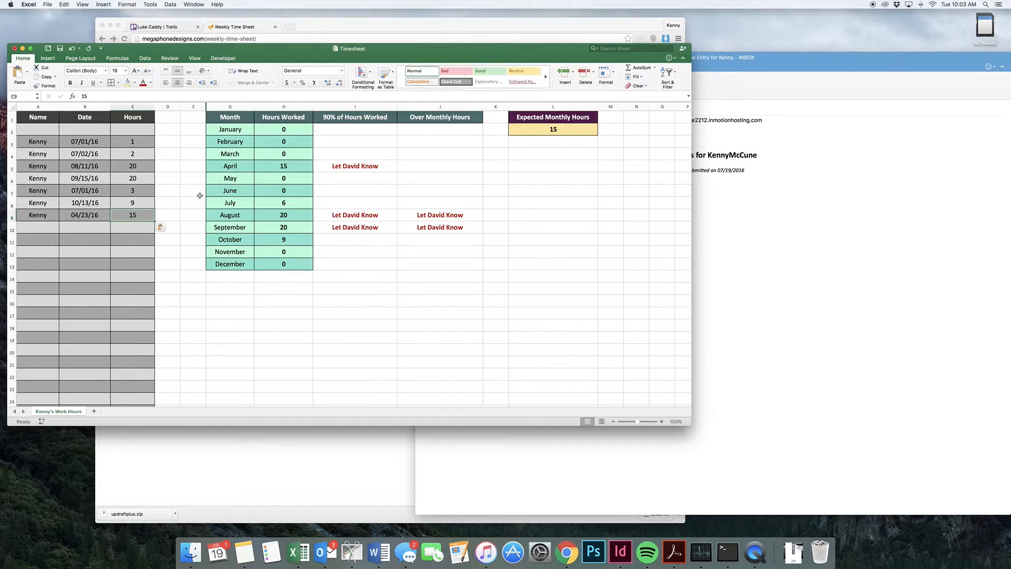
{"action": "type", "text": "16"}
{"action": "key", "text": "Return"}
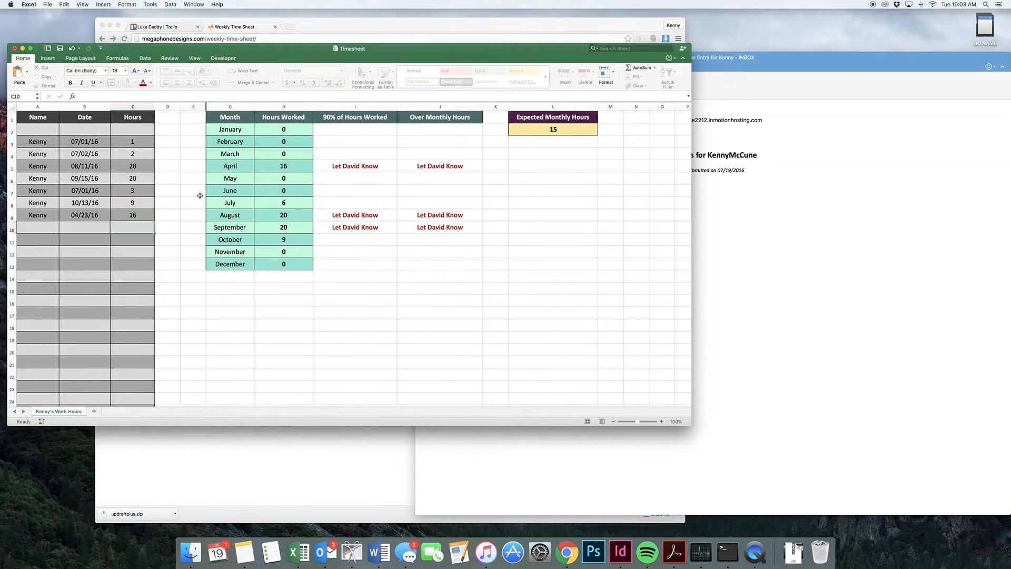
{"action": "left_click", "coordinate": [446, 166]}
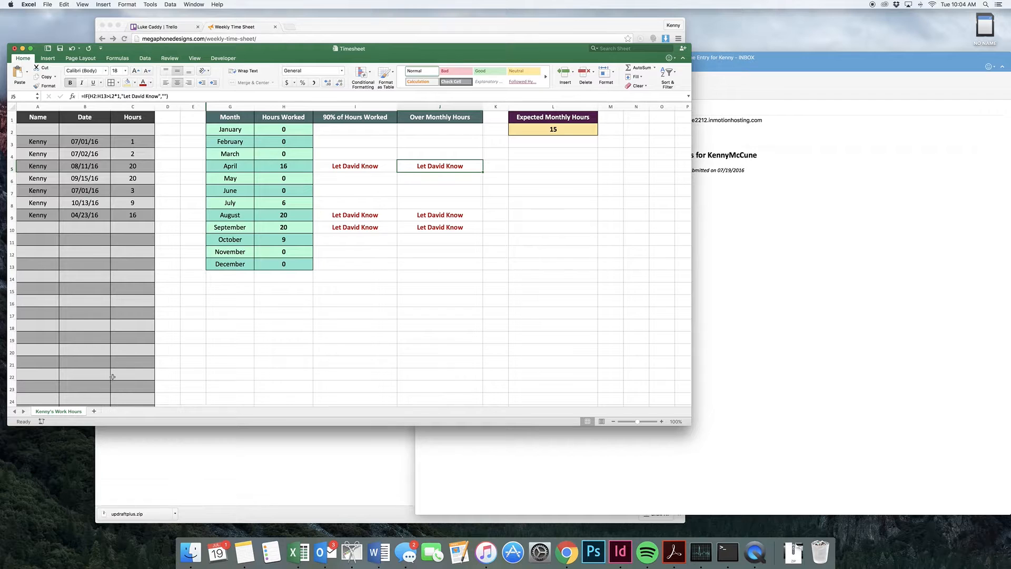
- Create a copy of the work hours sheet within Timesheet.xlsx, placed at the end of the workbook
{"action": "right_click", "coordinate": [71, 413]}
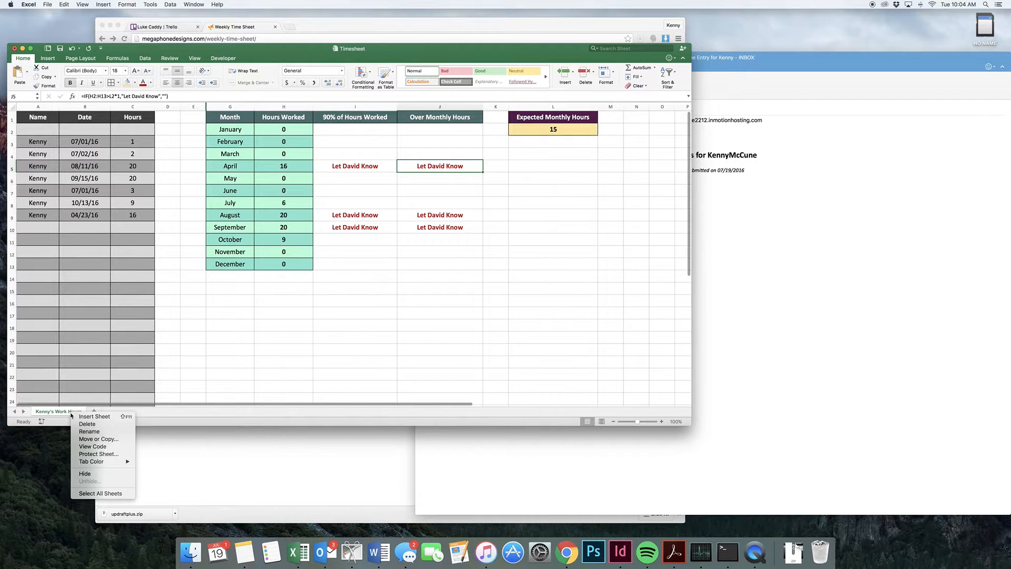
{"action": "left_click", "coordinate": [98, 439]}
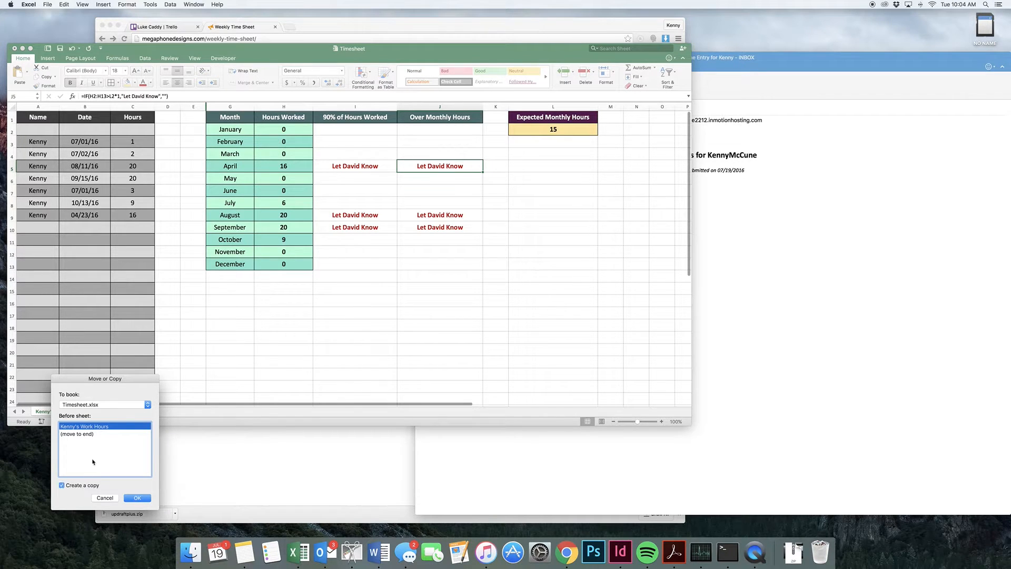
{"action": "left_click", "coordinate": [91, 434]}
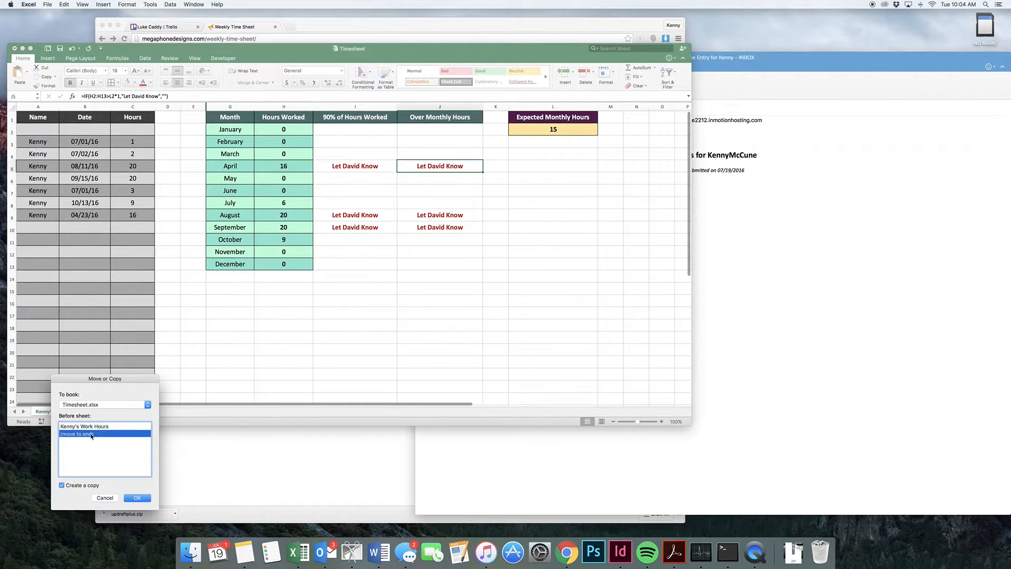
{"action": "left_click", "coordinate": [142, 500]}
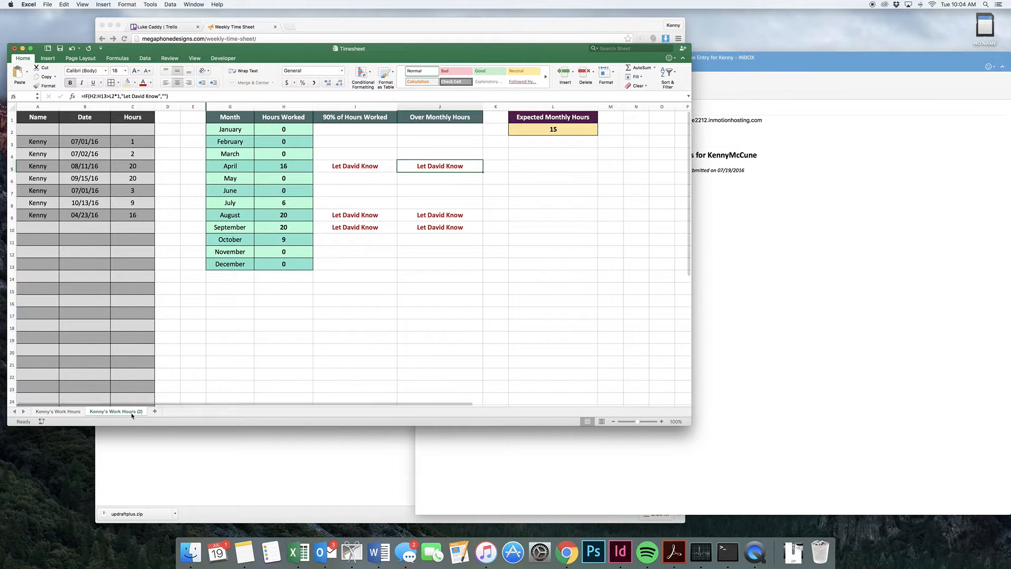
- Rename the copied sheet with the second employee's first name in possessive form followed by "Work Hours"
{"action": "double_click", "coordinate": [132, 412]}
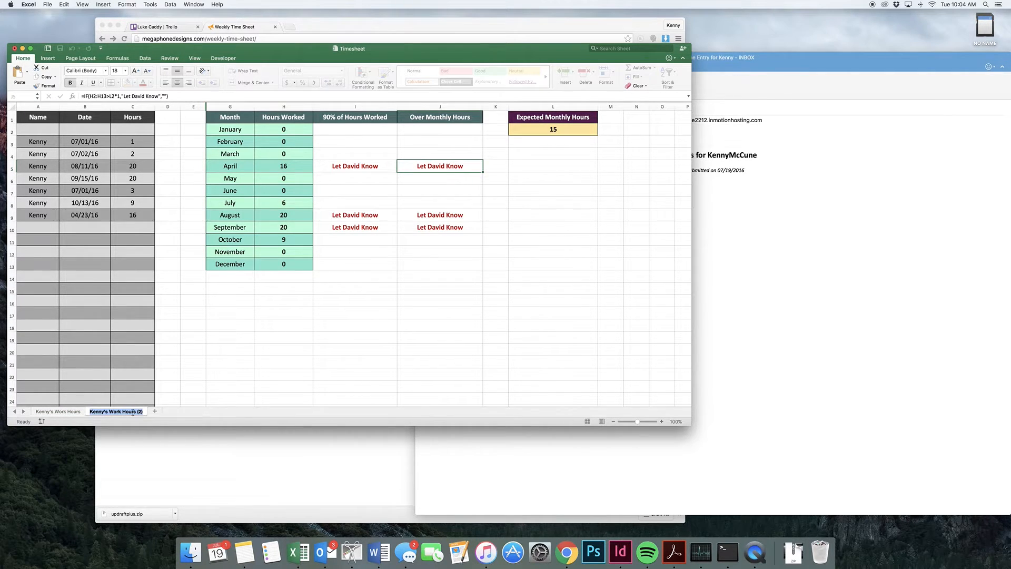
{"action": "type", "text": "Beka's Work Hours"}
{"action": "key", "text": "Return"}
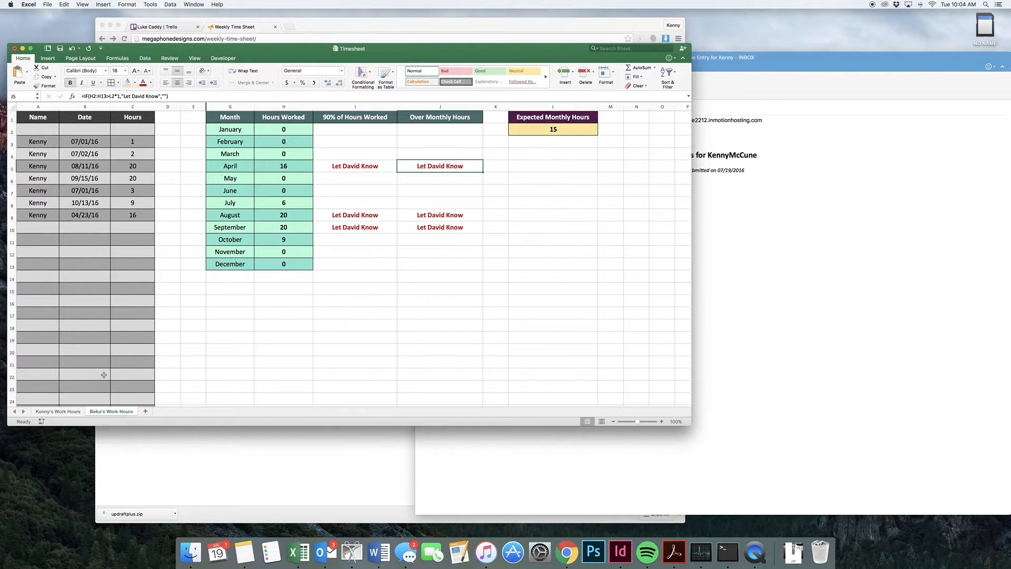
- Clear all seven name, date and hours entries from A3:C9 on the copied sheet, check August's 90% formula, and select cell A2
{"action": "left_click", "coordinate": [50, 142]}
{"action": "left_click_drag", "start_coordinate": [130, 215], "coordinate": [40, 142]}
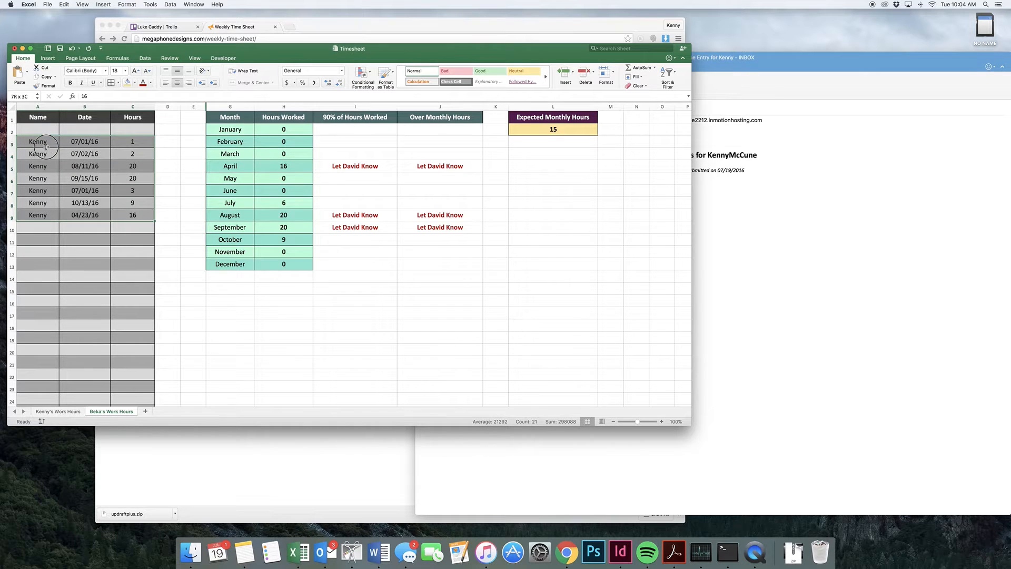
{"action": "key", "text": "Delete"}
{"action": "left_click", "coordinate": [47, 132]}
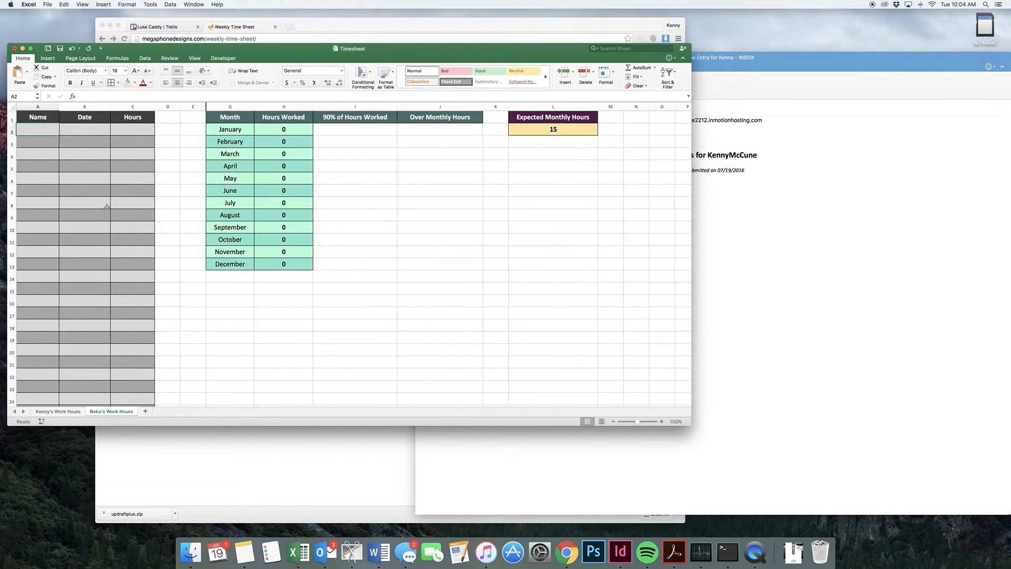
{"action": "left_click", "coordinate": [356, 217]}
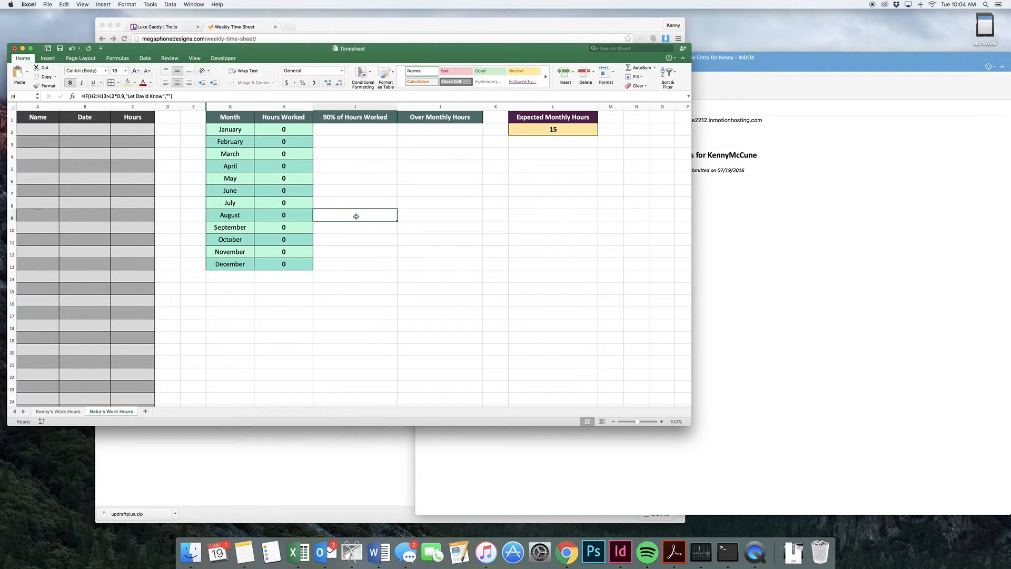
{"action": "left_click", "coordinate": [47, 132]}
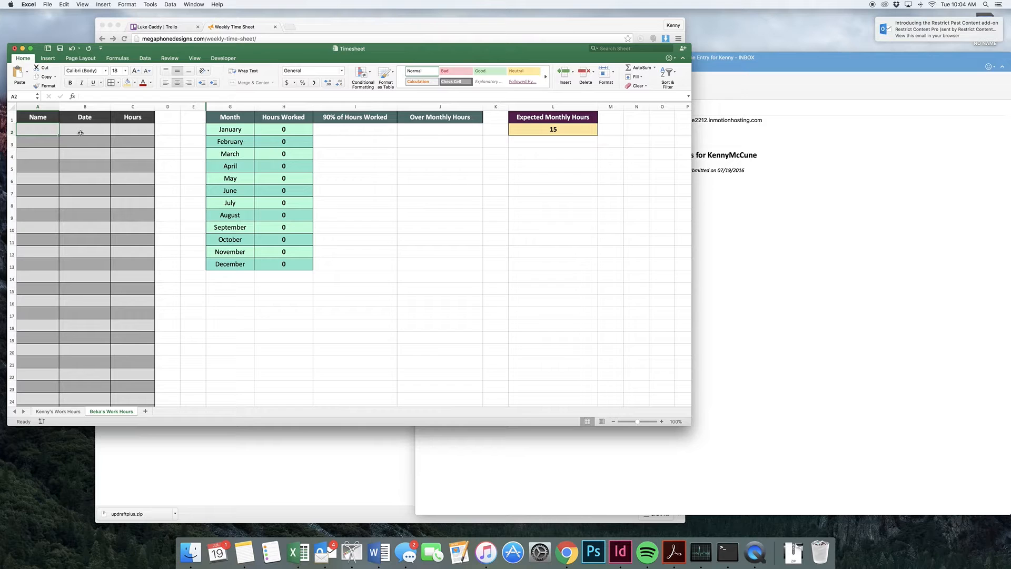